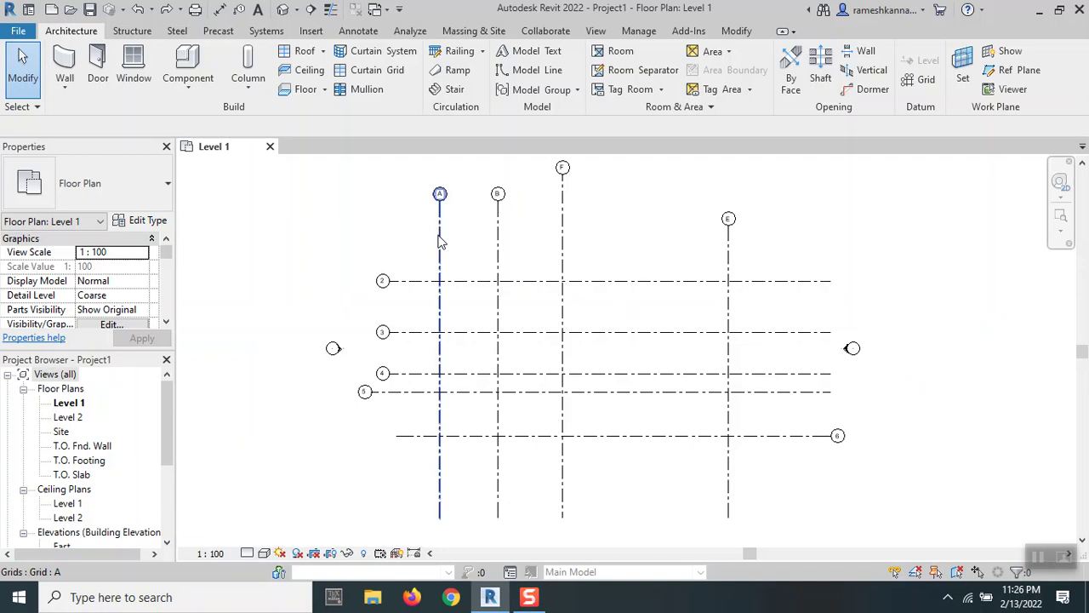
Shorten grid B's upper end to line up with grid E, moving the heads of grids A, B and E down together.
click(498, 240)
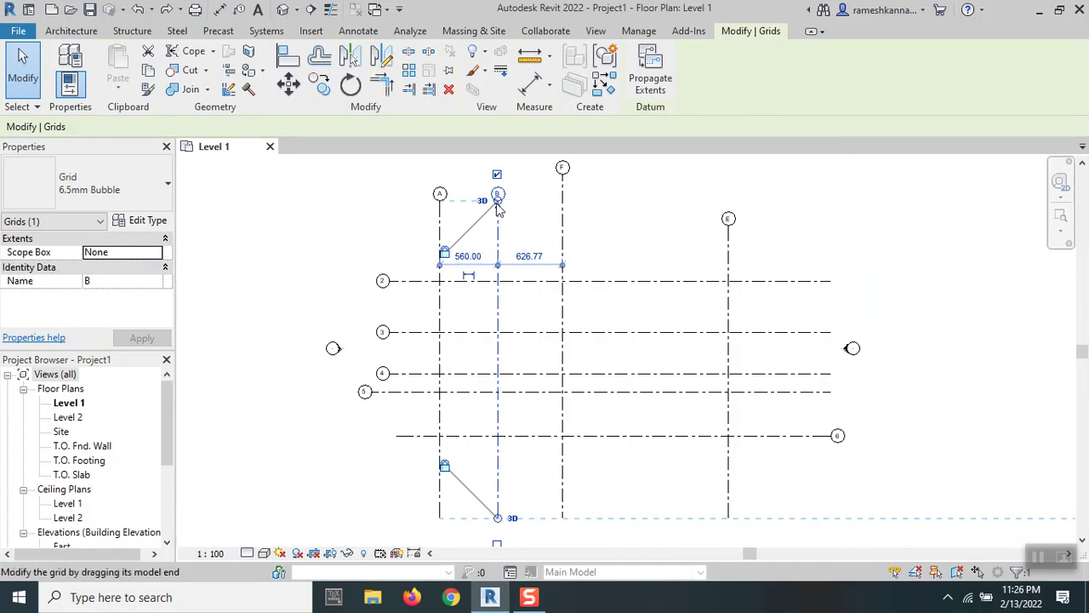
drag(498, 202, 501, 228)
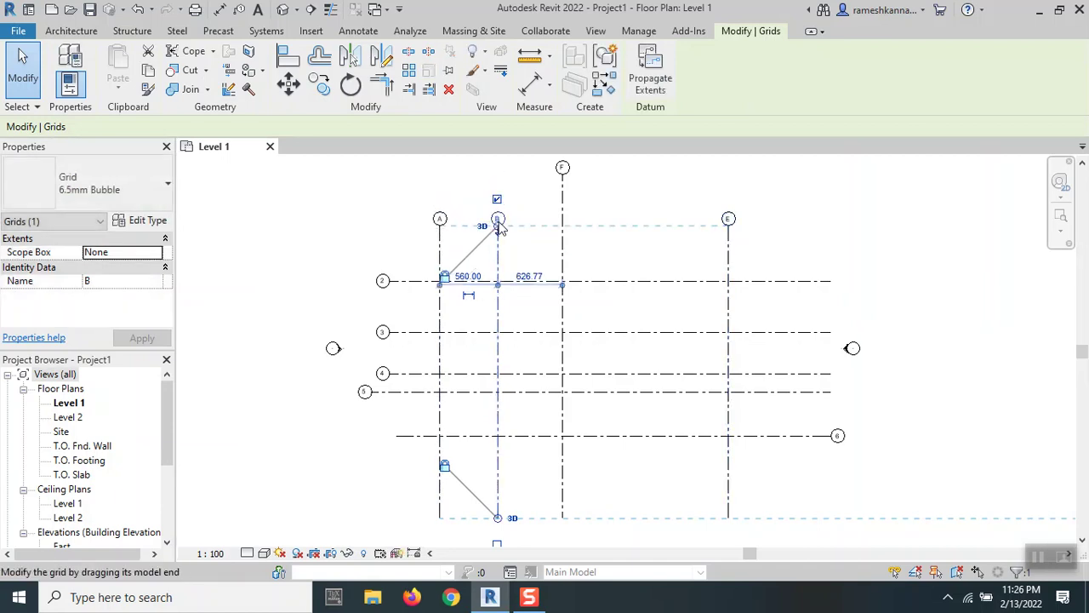
click(520, 203)
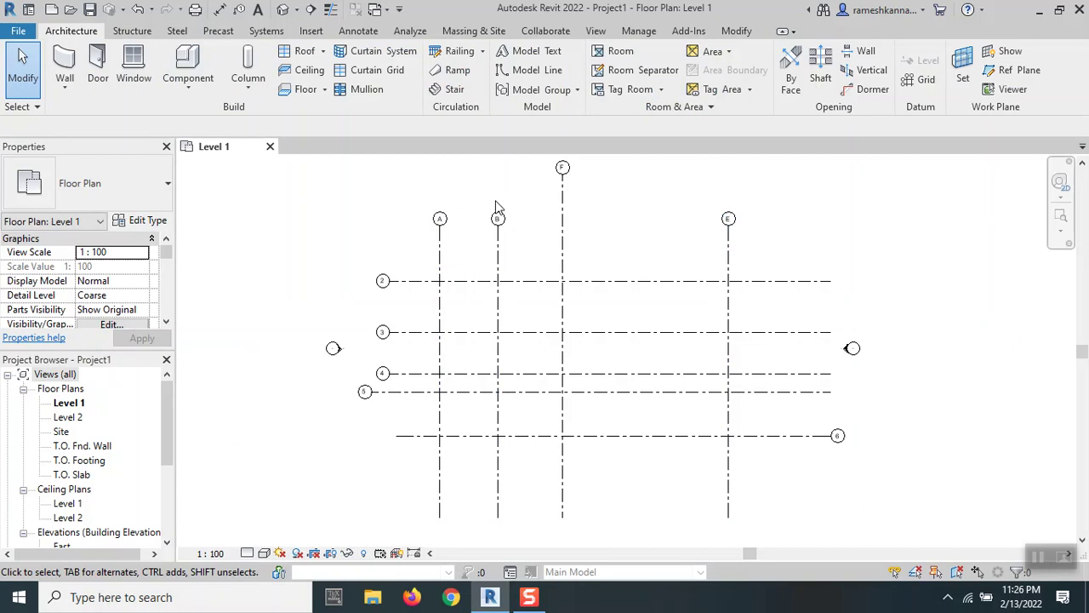
key(ctrl+z)
click(498, 238)
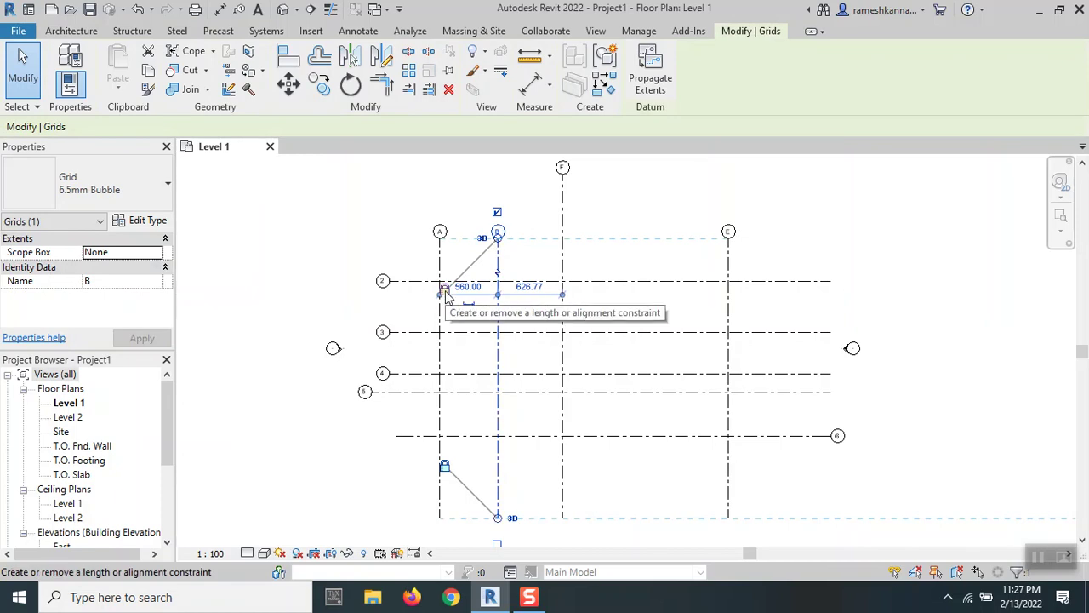
click(516, 179)
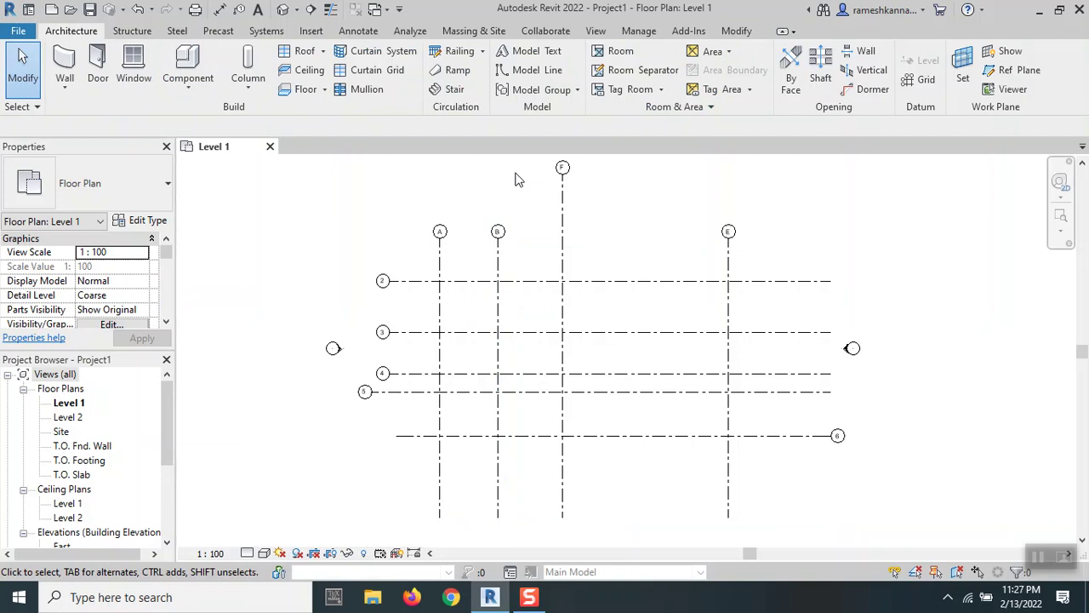
Extend grid B's upper end upward so the aligned heads of grids A, B and E move up together.
click(499, 251)
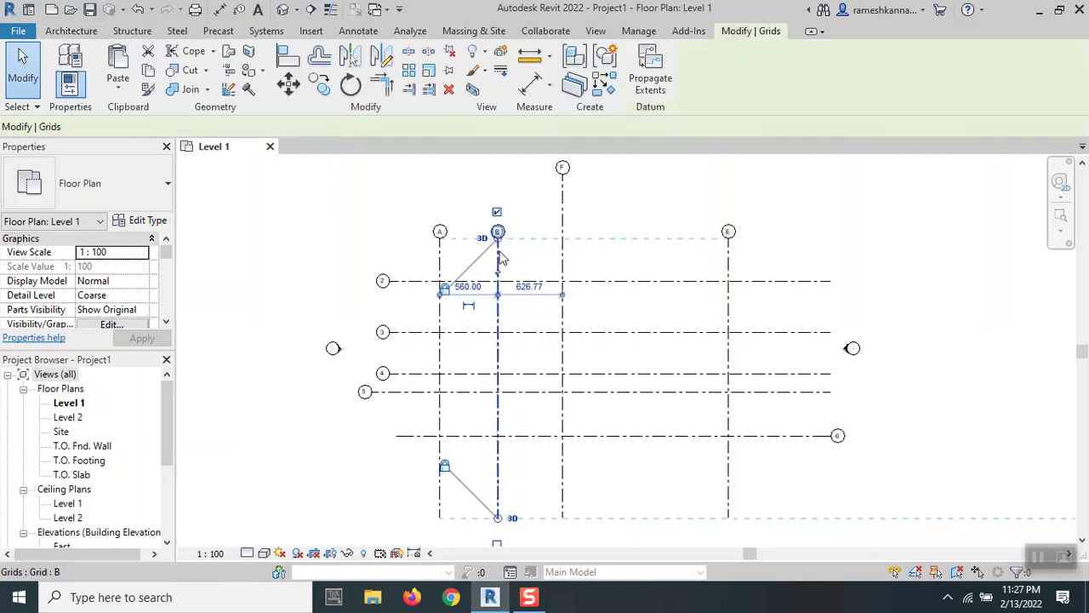
drag(498, 234, 497, 212)
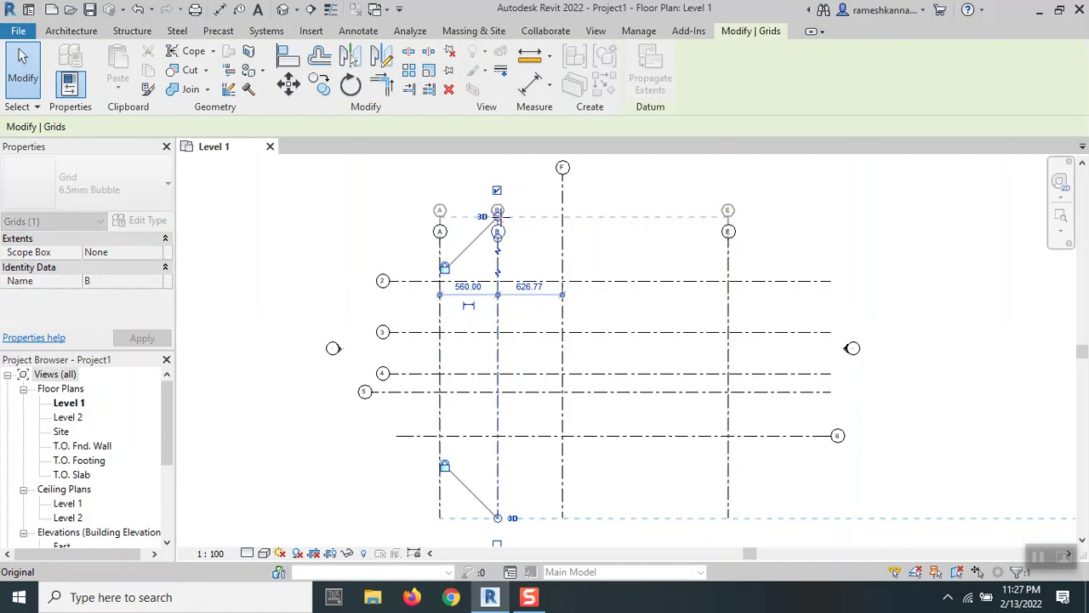
click(685, 238)
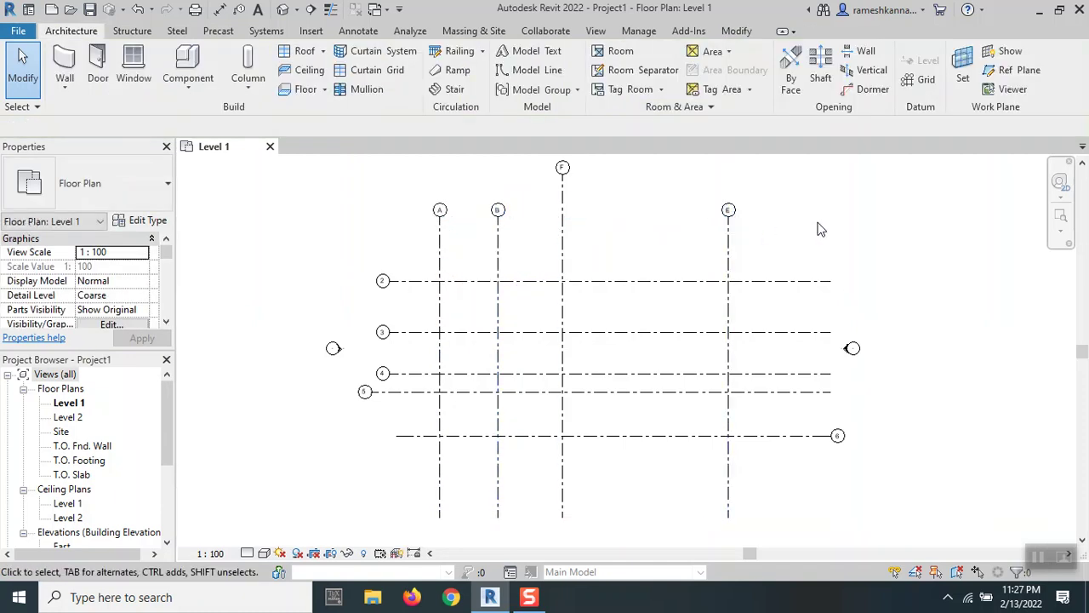
Shorten grid F's upper end until its head aligns with the heads of grids A, B and E.
click(563, 220)
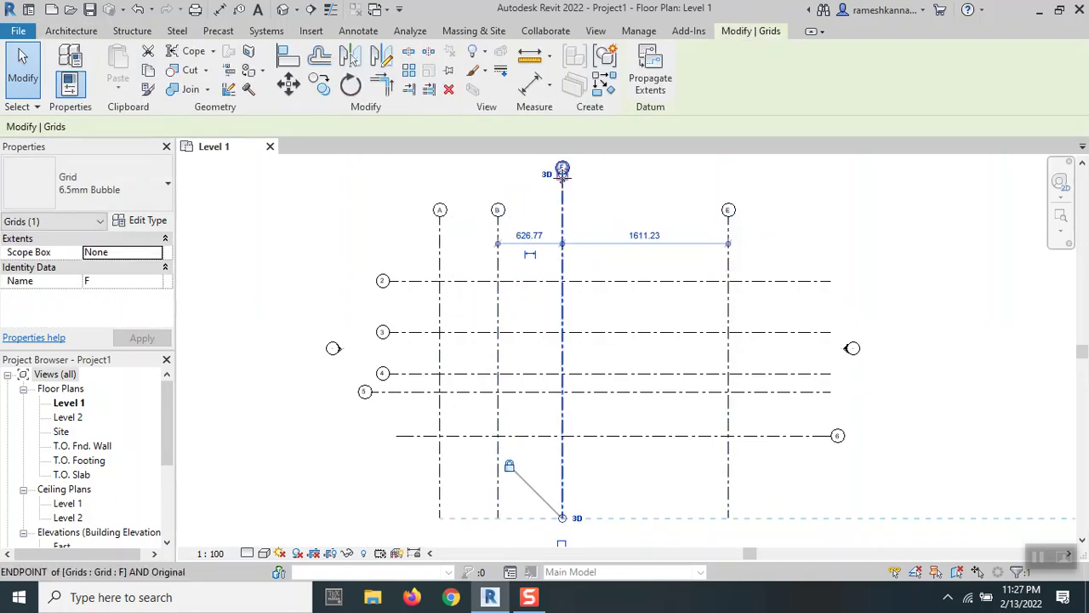
drag(562, 173, 561, 213)
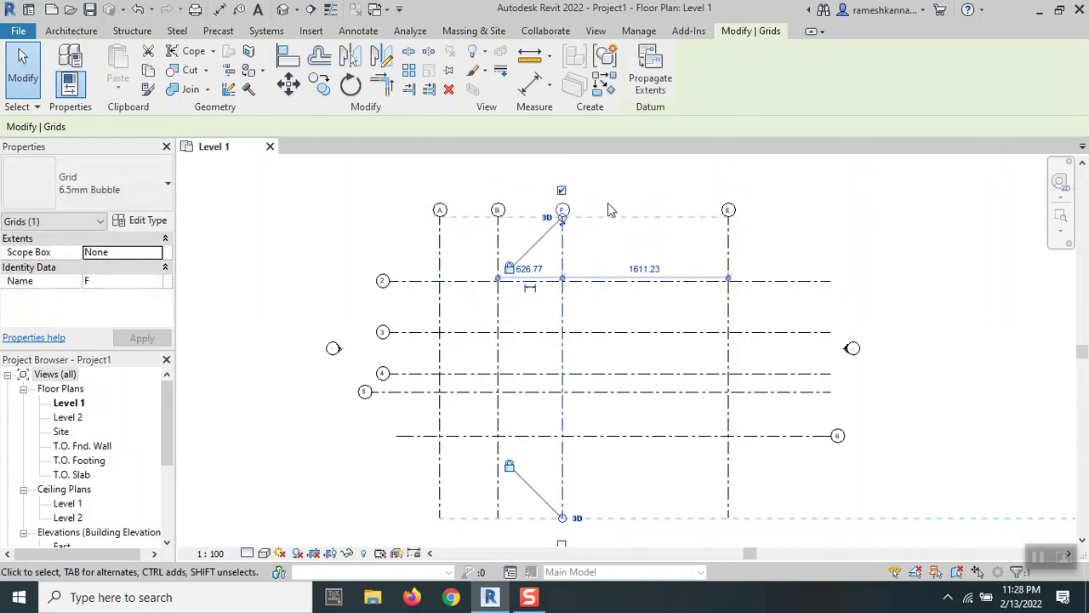
click(686, 230)
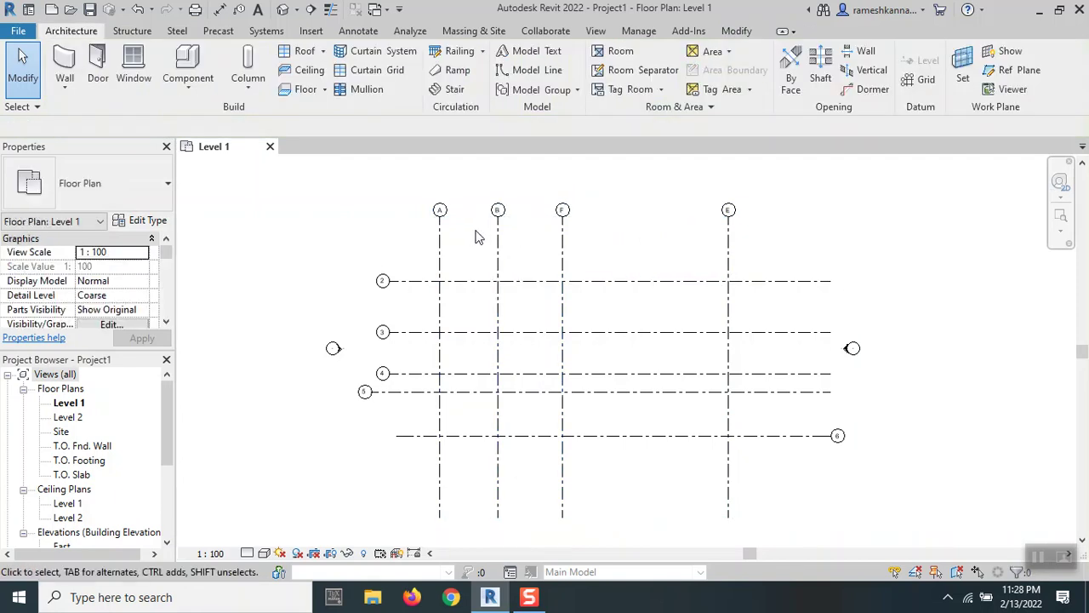
Lower the aligned heads of grids A, B, F and E through grid F's upper end, and raise them again farther above grid 2.
click(564, 236)
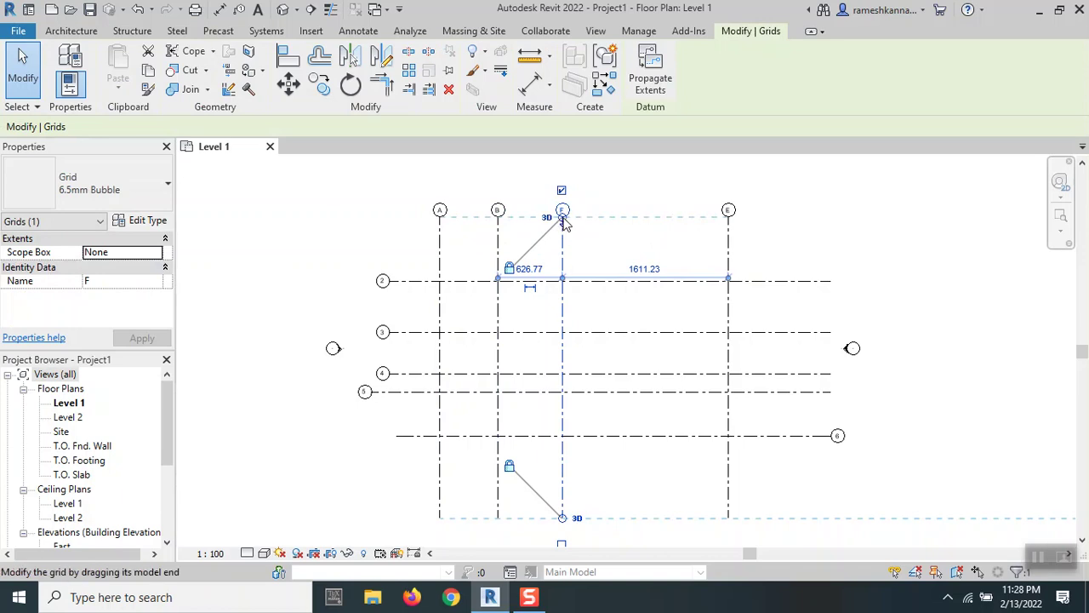
drag(563, 217, 561, 245)
key(Escape)
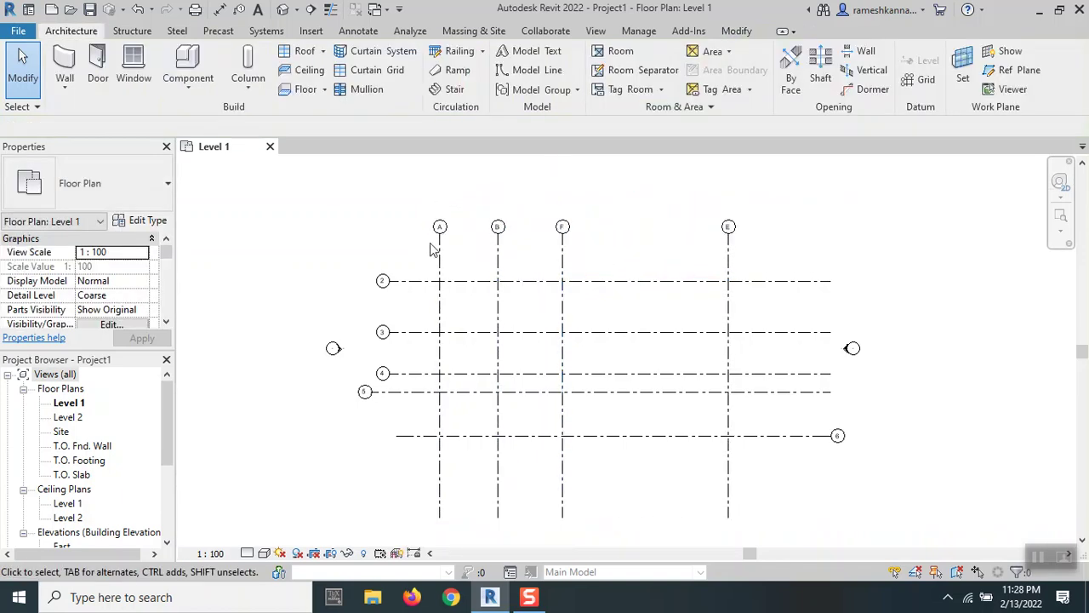
click(561, 247)
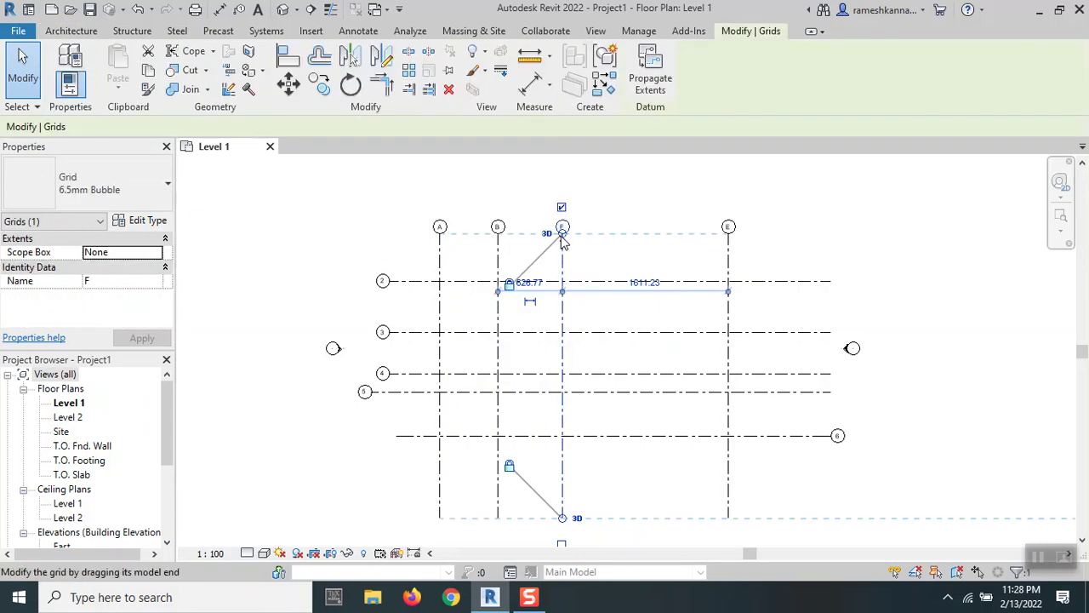
drag(561, 220, 561, 205)
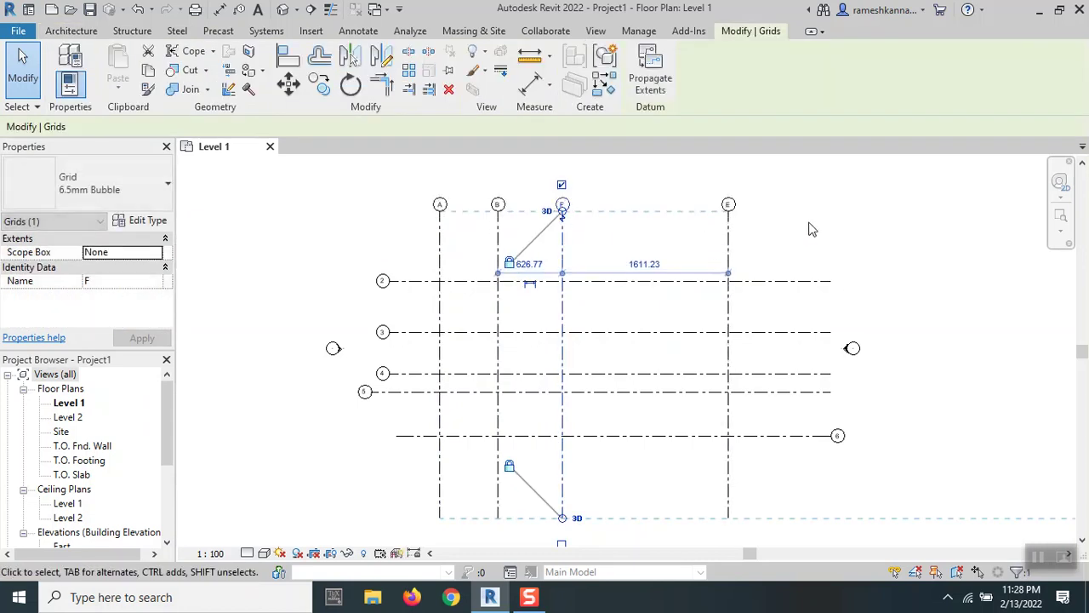
click(813, 226)
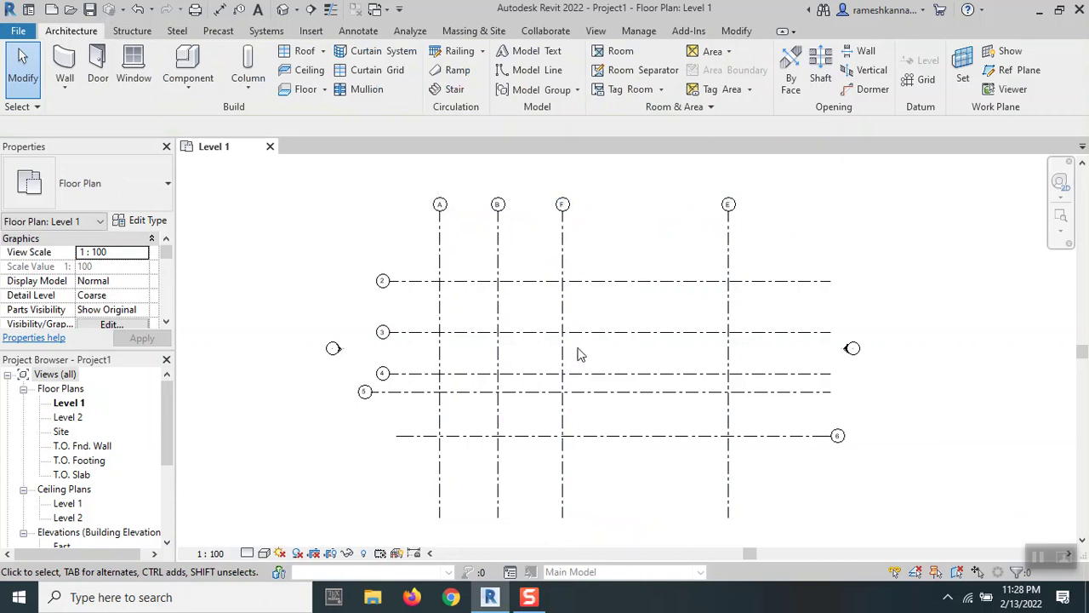
Show the bubble of grid 6 at its left end and hide the one at its right end.
click(690, 437)
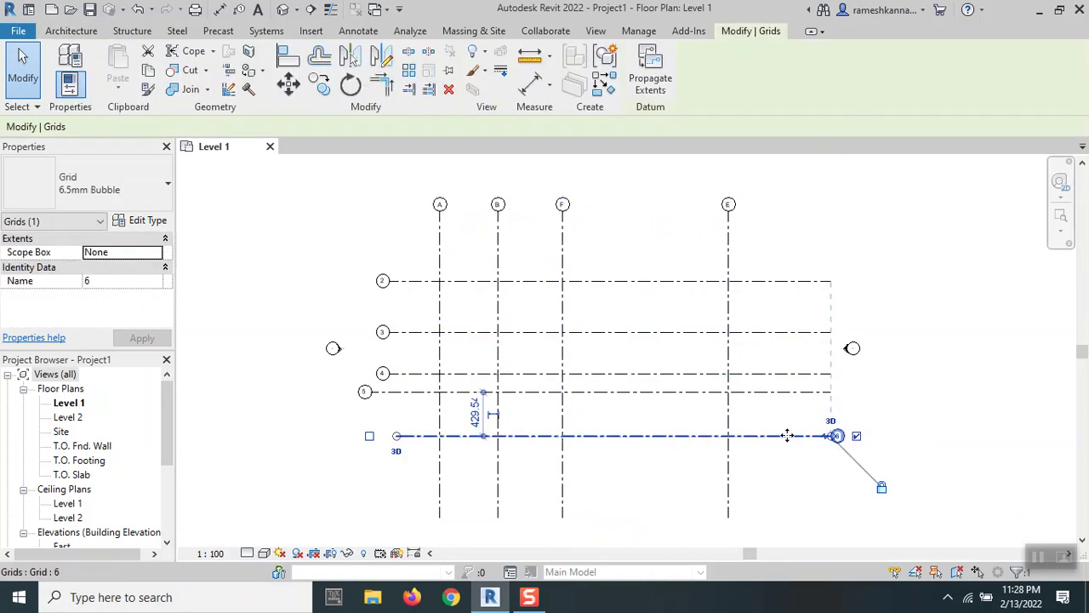
click(369, 437)
click(856, 435)
click(914, 426)
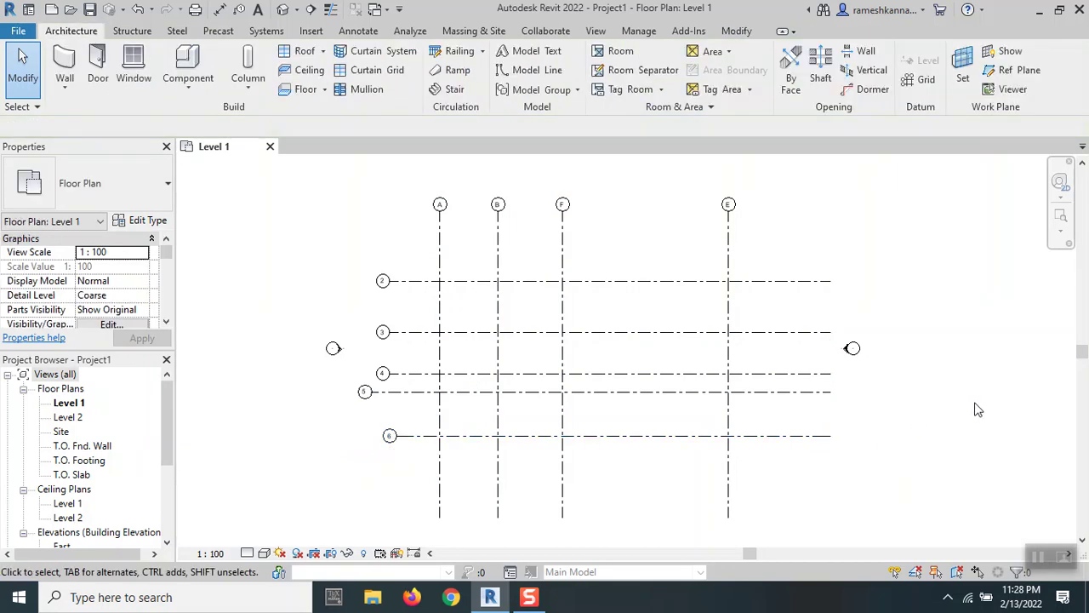
Rename vertical grid F, between grids B and E, as C.
click(564, 205)
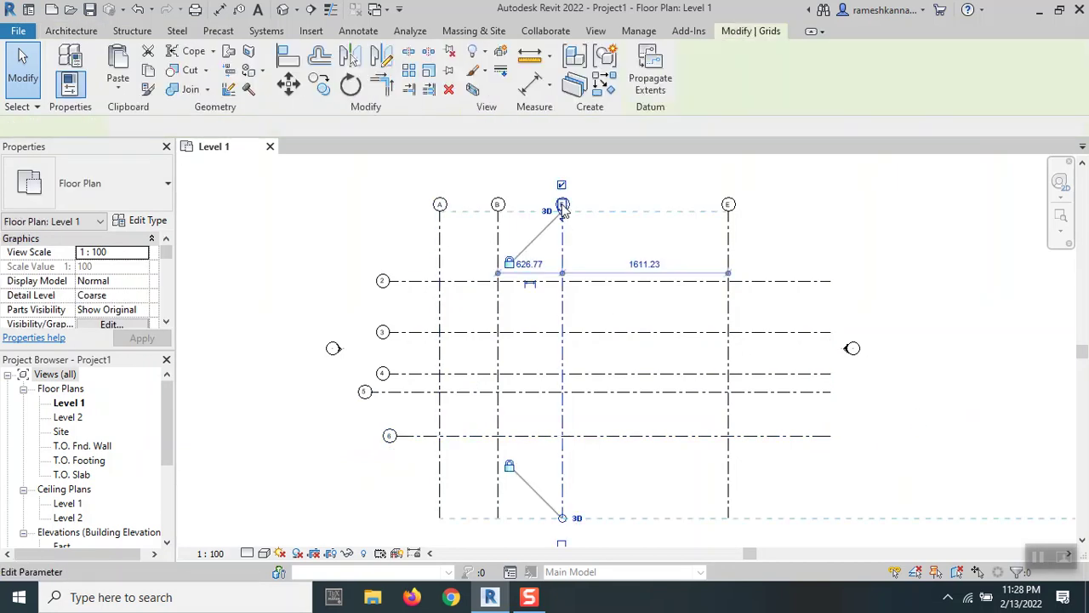
click(563, 205)
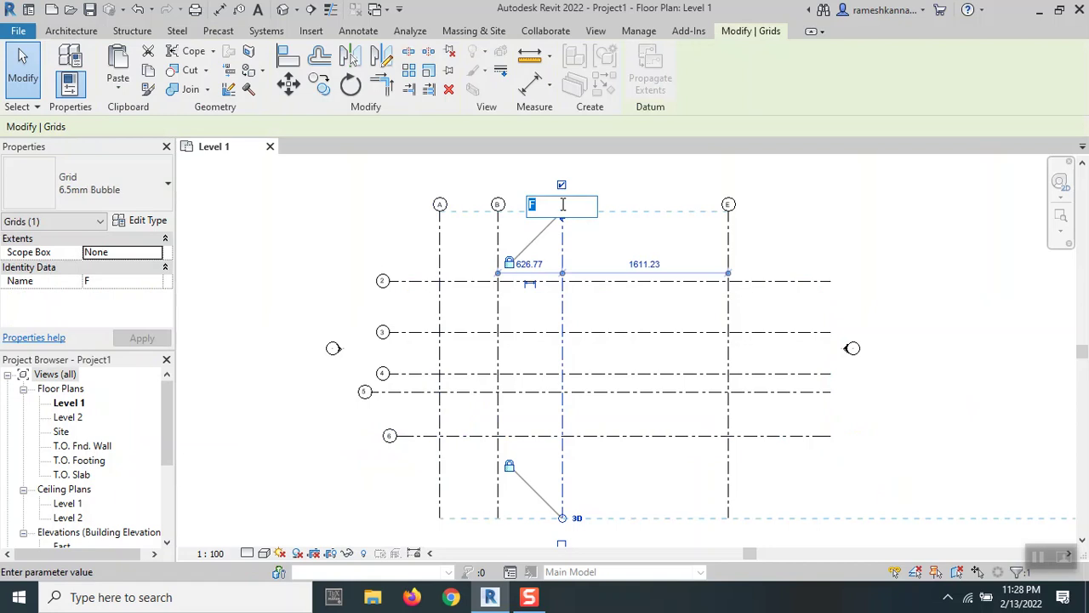
key(Return)
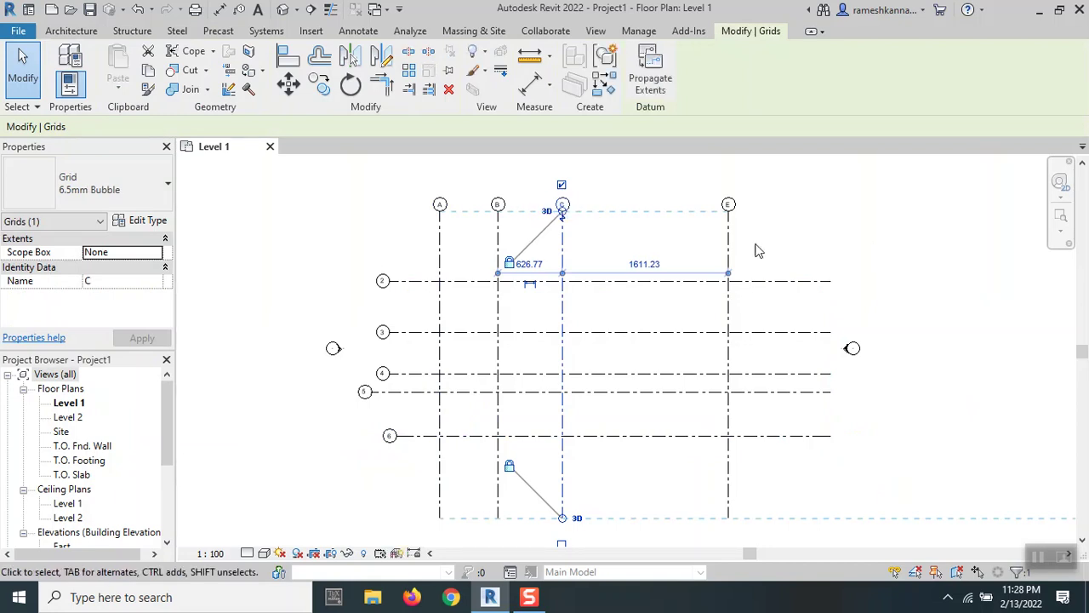
click(728, 213)
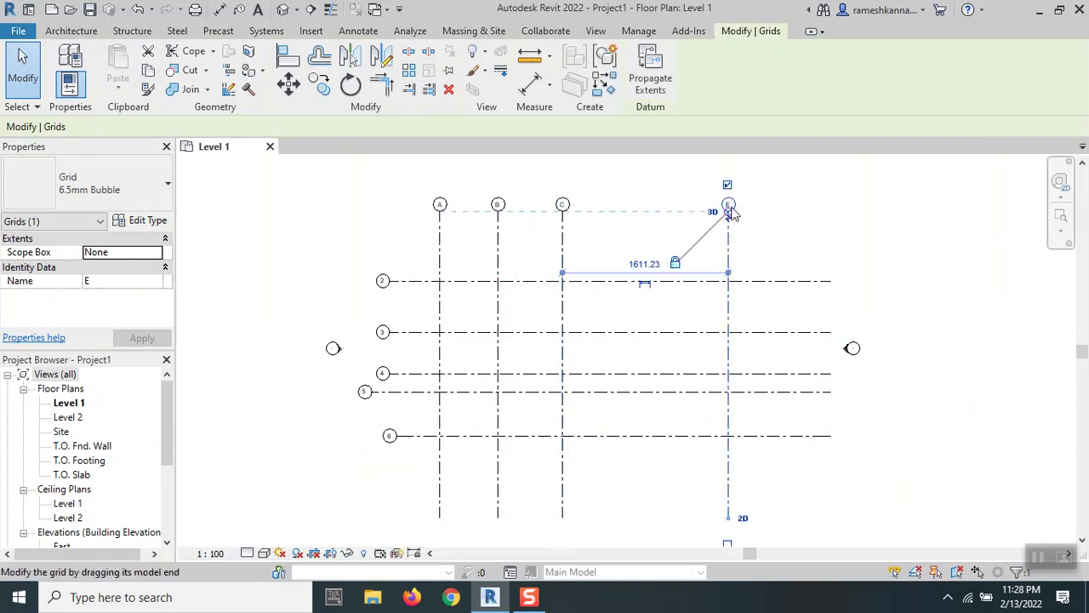
click(729, 206)
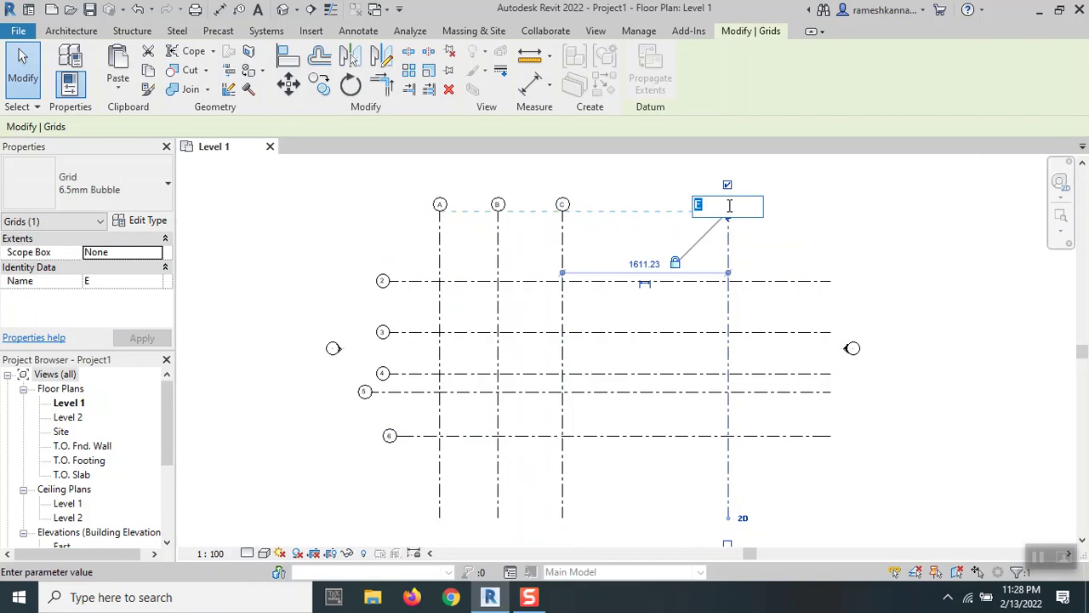
click(978, 208)
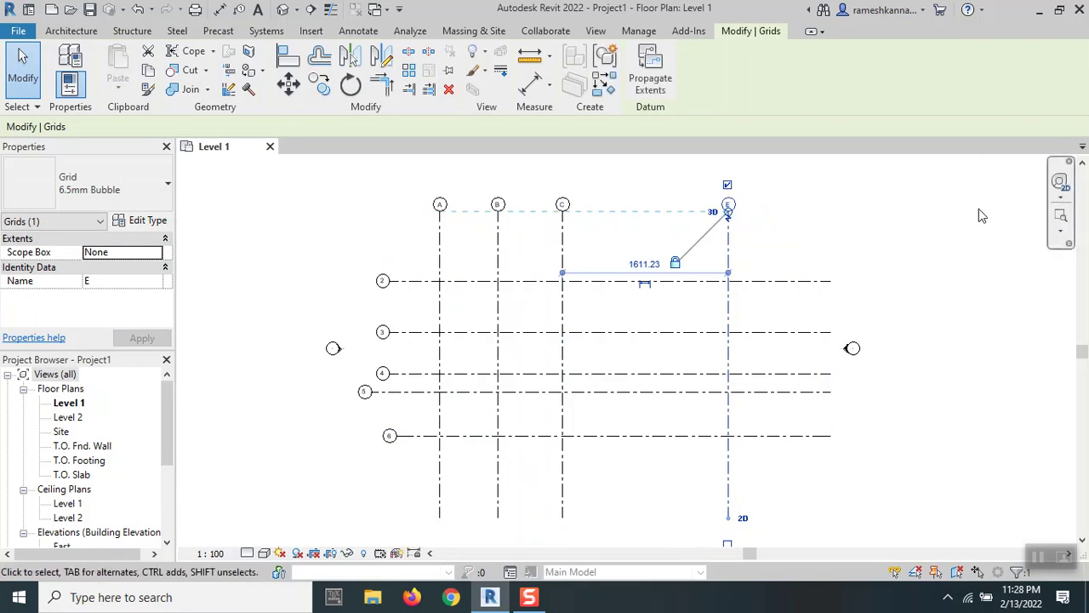
click(971, 250)
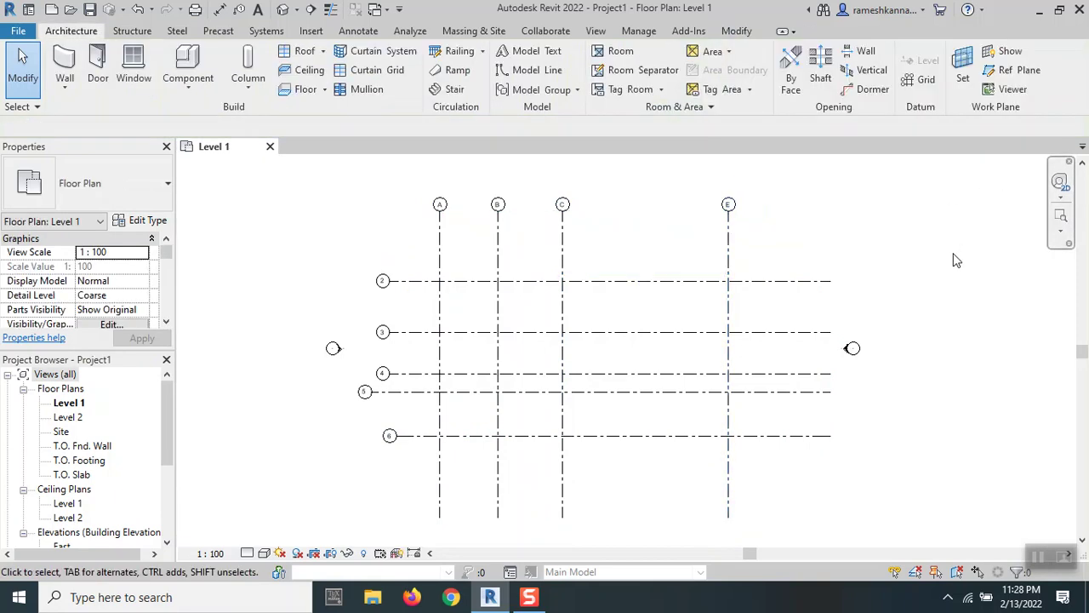
Rename the uppermost horizontal grid as 1.
click(382, 280)
click(382, 281)
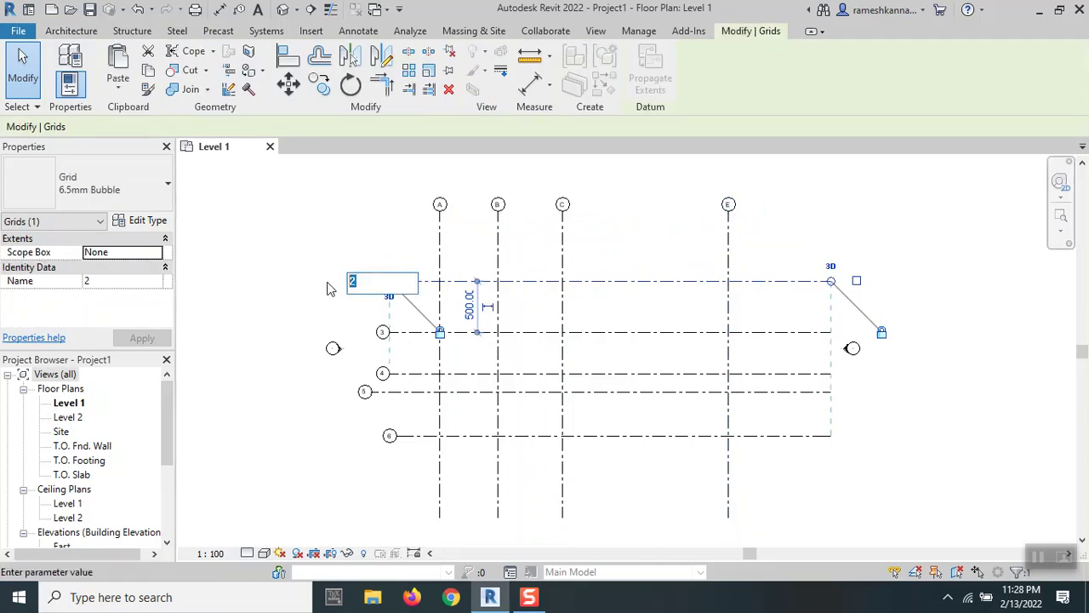
text(1)
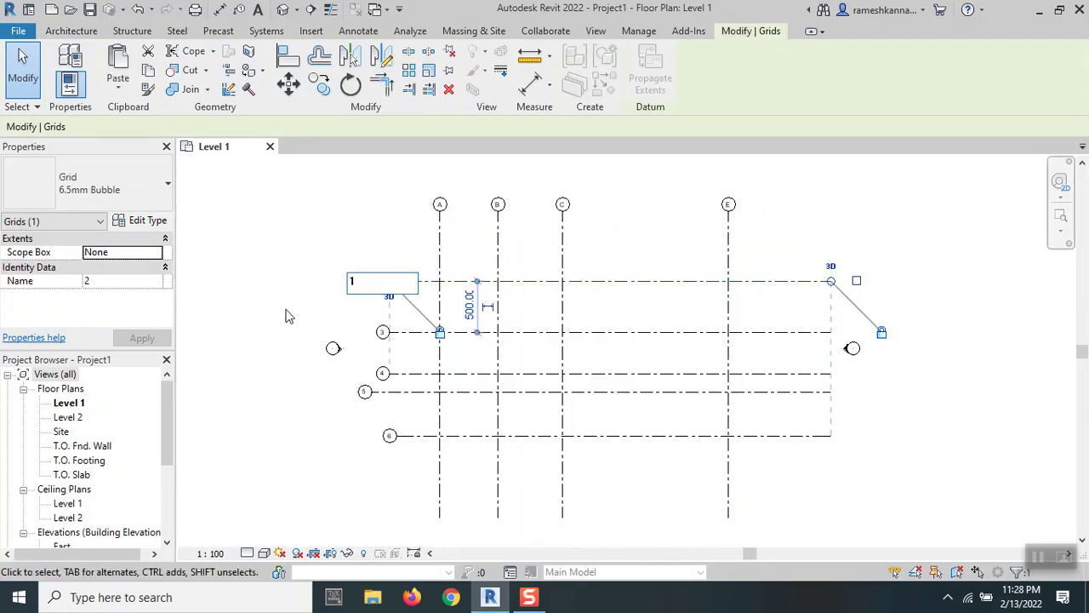
key(Return)
Rename the second horizontal grid, directly below grid 1, as 2.
click(383, 332)
click(384, 332)
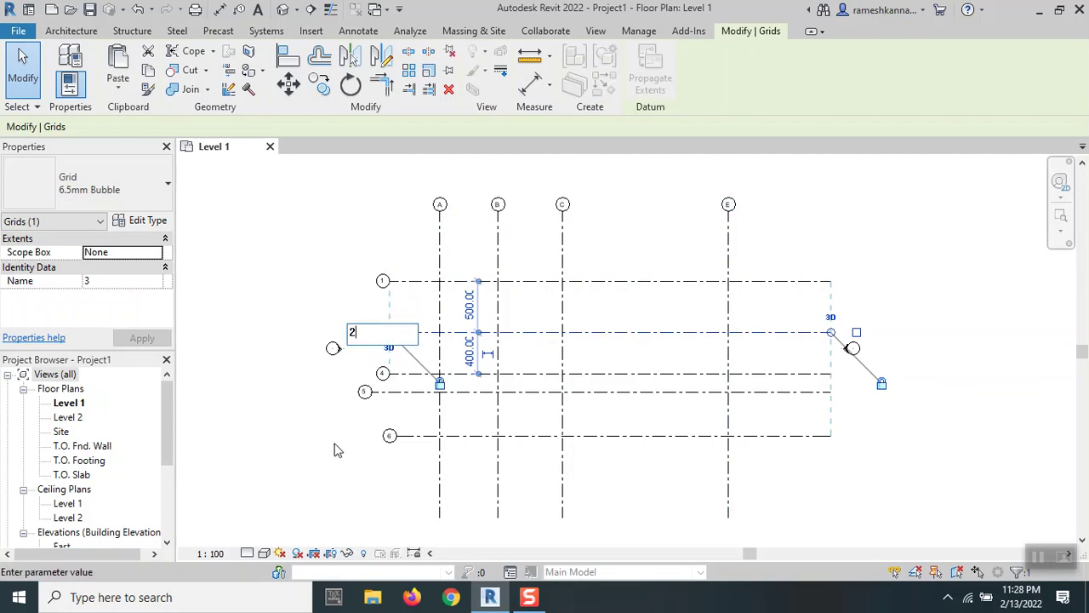
text(2)
key(Return)
Rename the third horizontal grid, directly below grid 2, as 3.
click(383, 373)
click(384, 373)
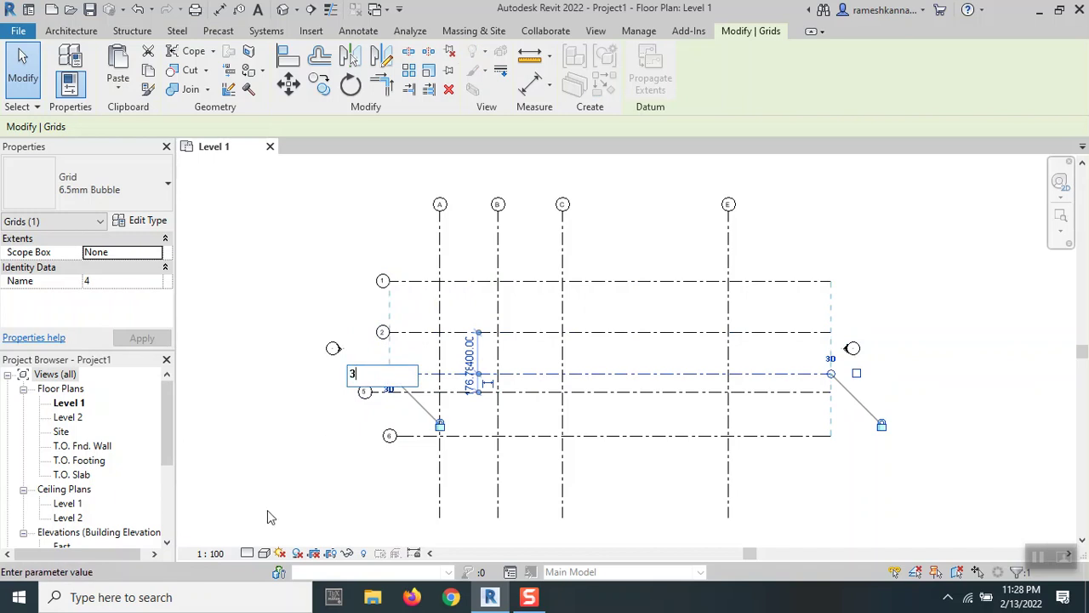
text(3)
key(Return)
Try to rename the lowest horizontal grid as 5, and cancel the change.
click(388, 434)
click(388, 435)
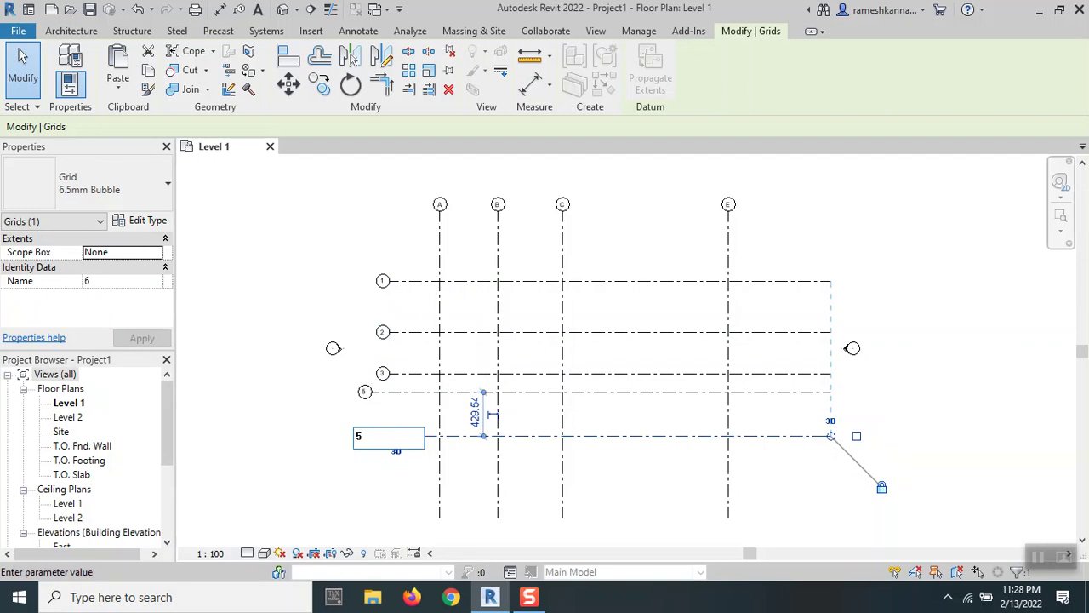
text(5)
key(Return)
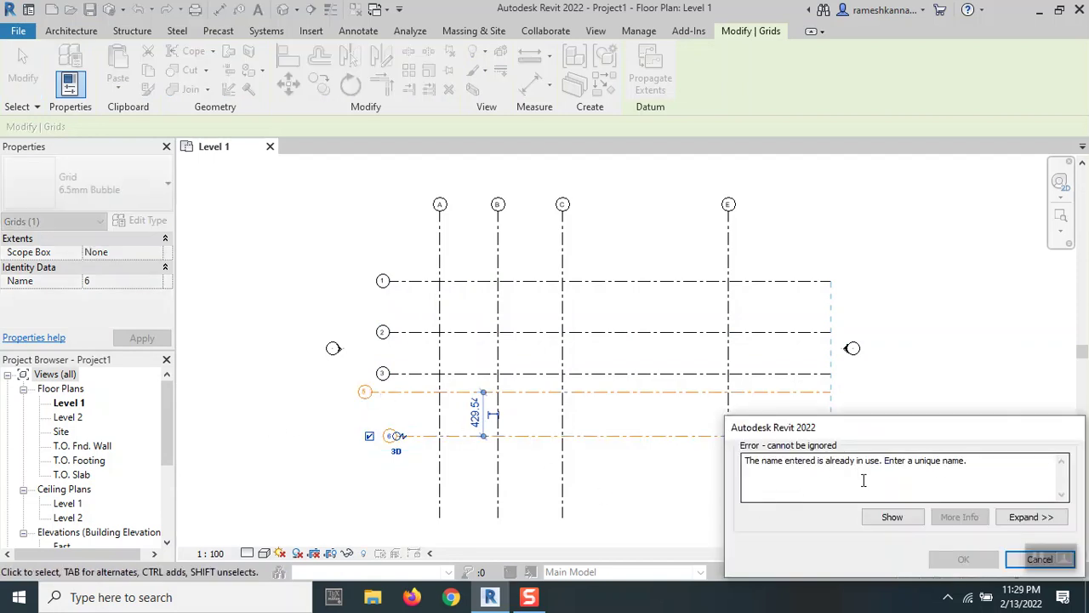
click(1020, 559)
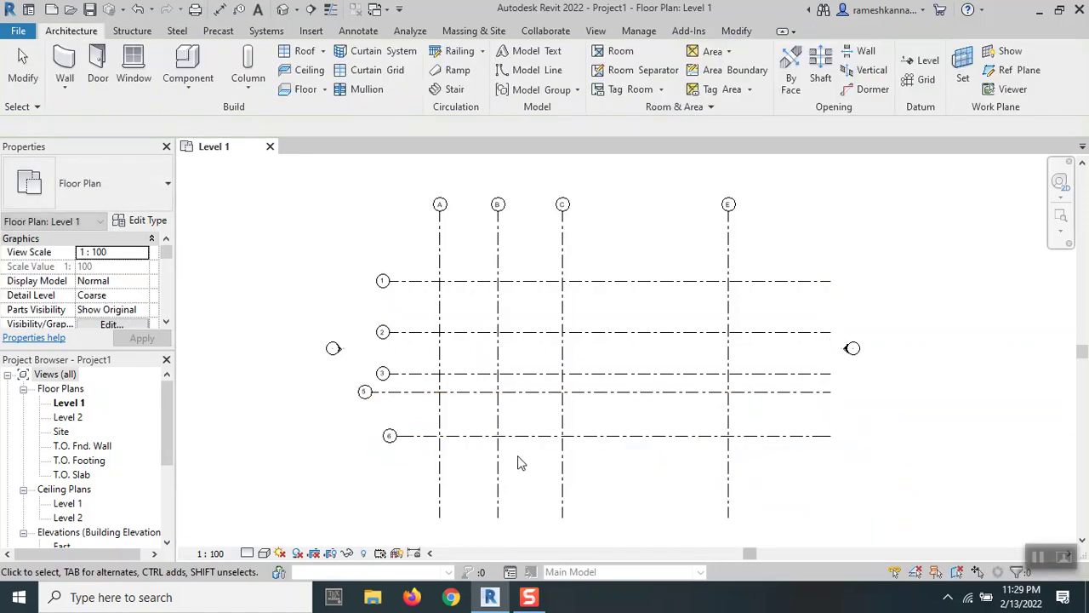
Rename the horizontal grid directly below grid 3 as 4.
click(365, 393)
click(365, 393)
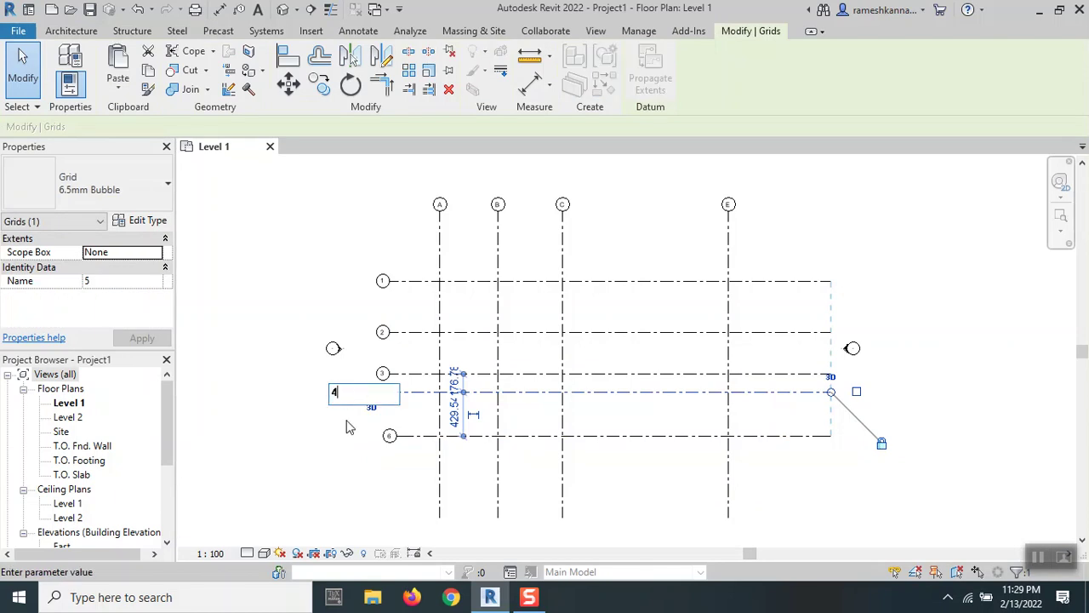
text(4)
key(Return)
Hide the bubble at grid 4's left end and show it at the right end.
click(344, 392)
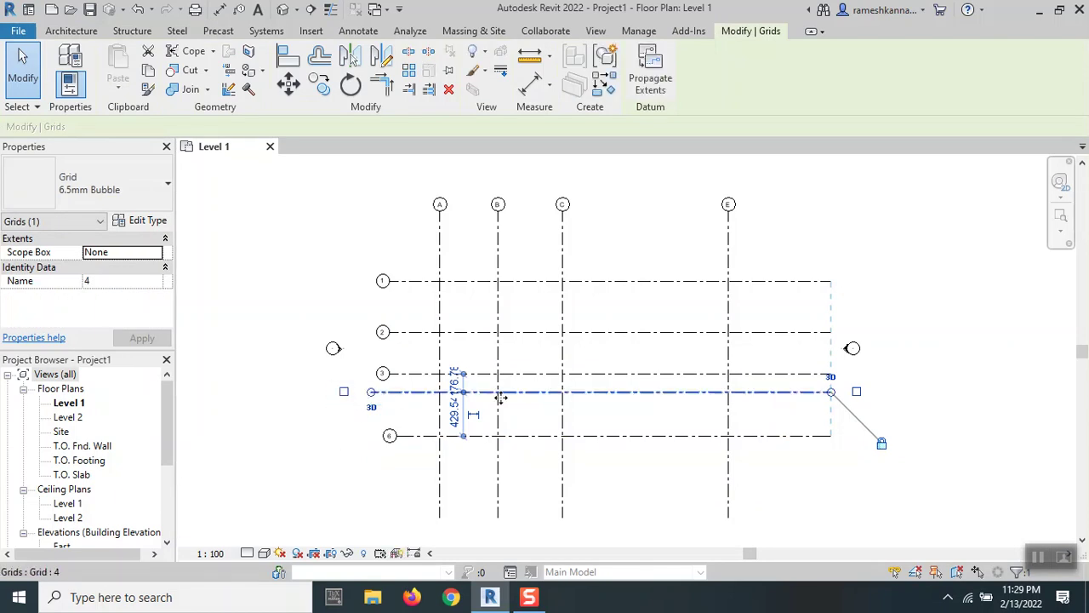
click(856, 391)
click(609, 425)
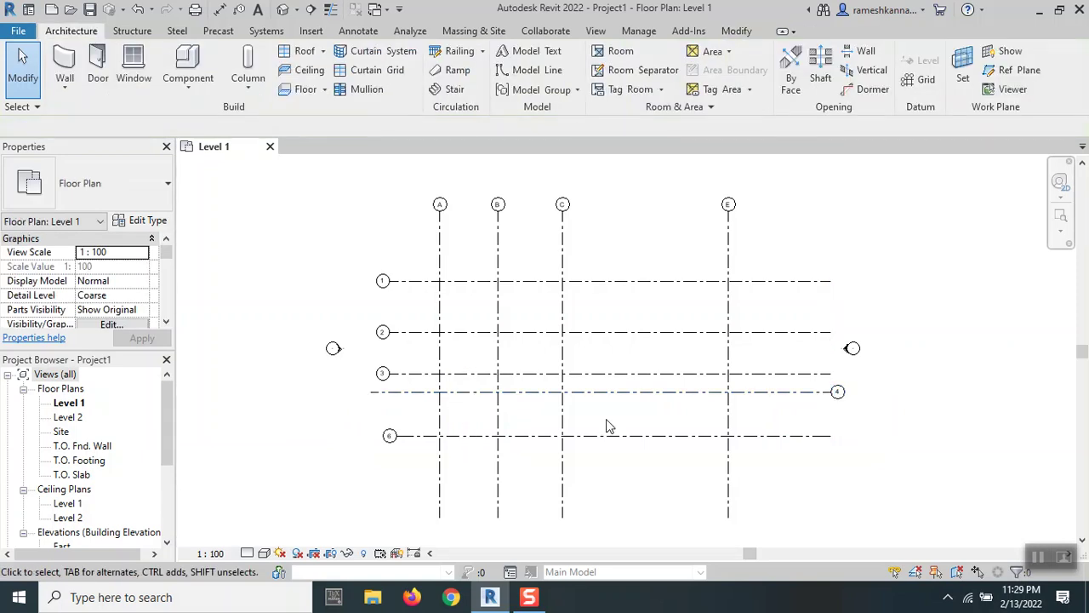
Rename the lowest horizontal grid as 5.
click(400, 437)
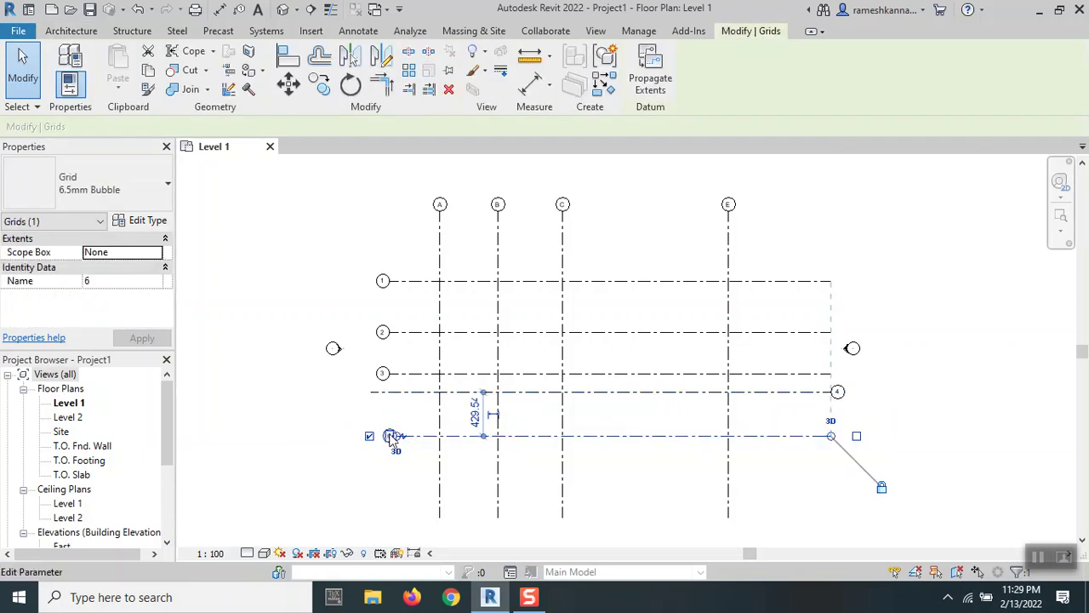
click(389, 435)
drag(389, 435, 344, 440)
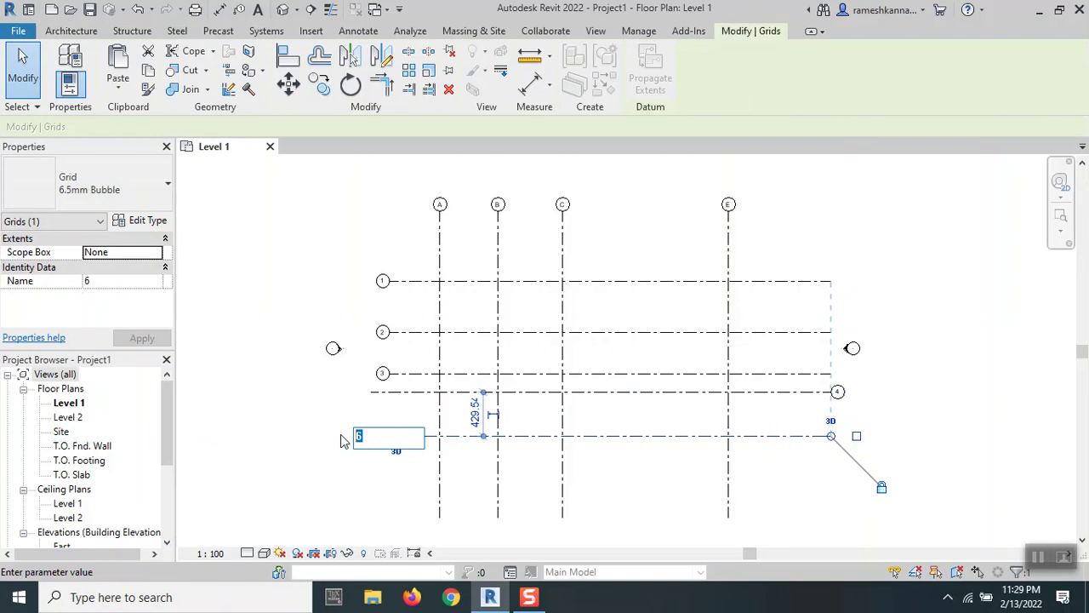
key(Return)
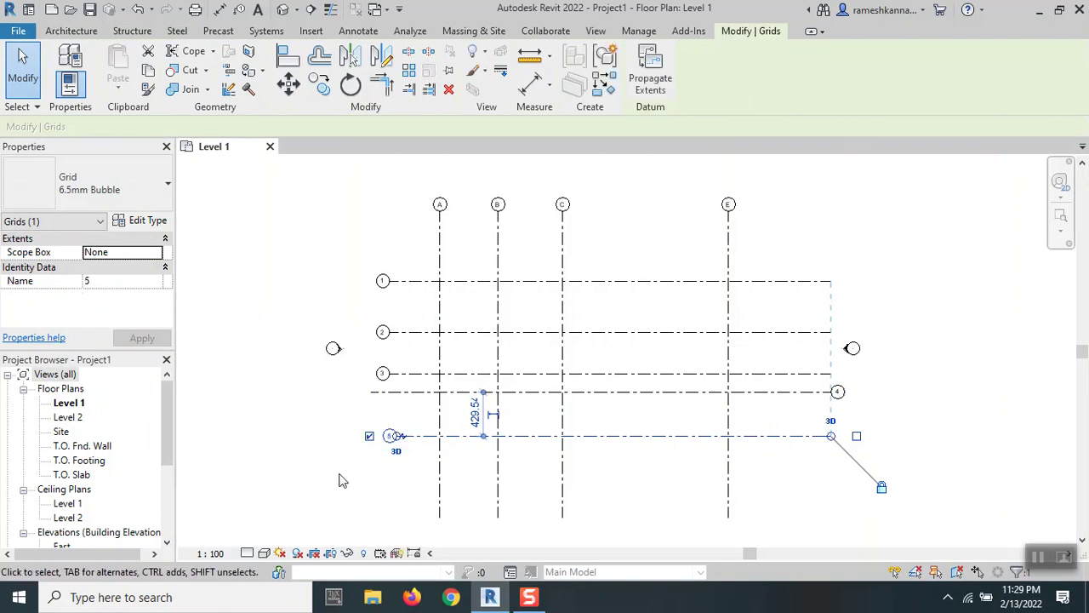
click(342, 479)
Align the left end of grid 5 with the heads of grids 1, 2 and 3.
click(398, 444)
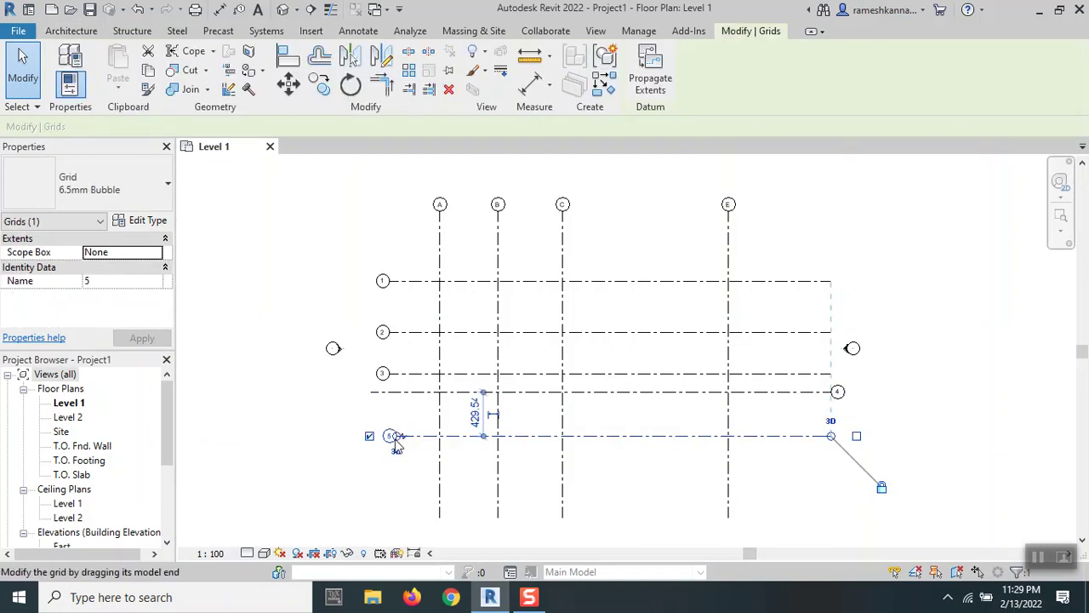
drag(390, 436, 390, 436)
click(369, 338)
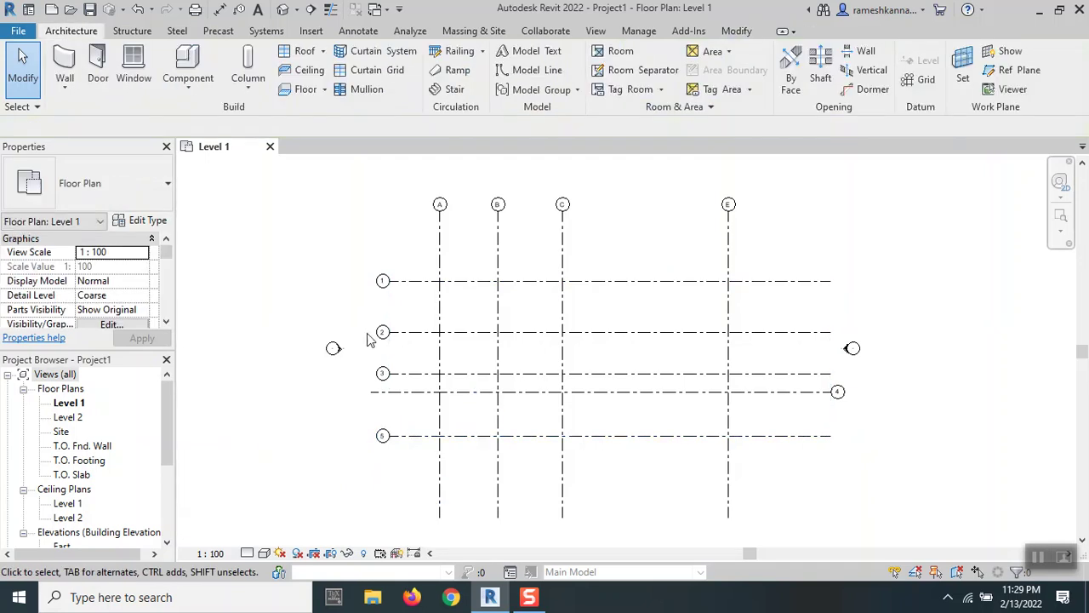
Extend the aligned heads of grids 1, 2, 3 and 5 outward to line up with grid 4's left end.
click(400, 287)
drag(391, 281, 364, 281)
click(302, 417)
click(380, 393)
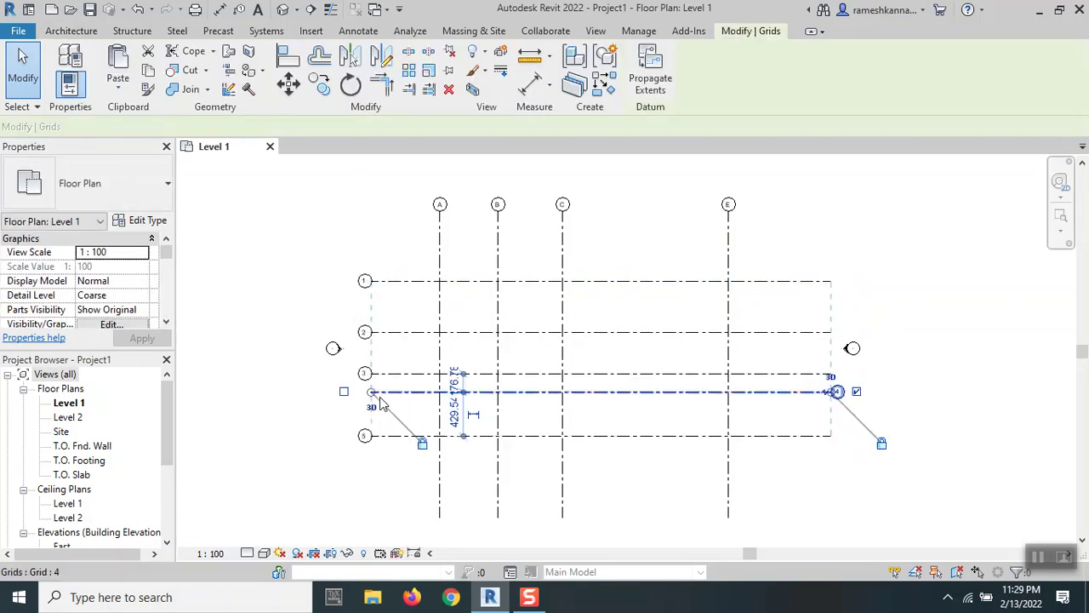
drag(372, 391, 370, 391)
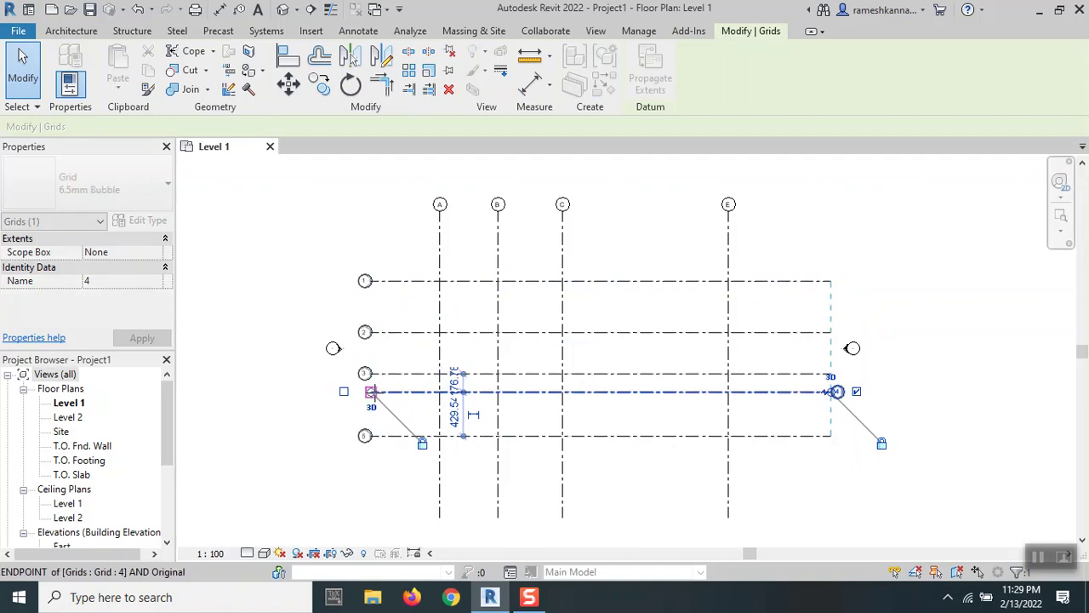
click(931, 377)
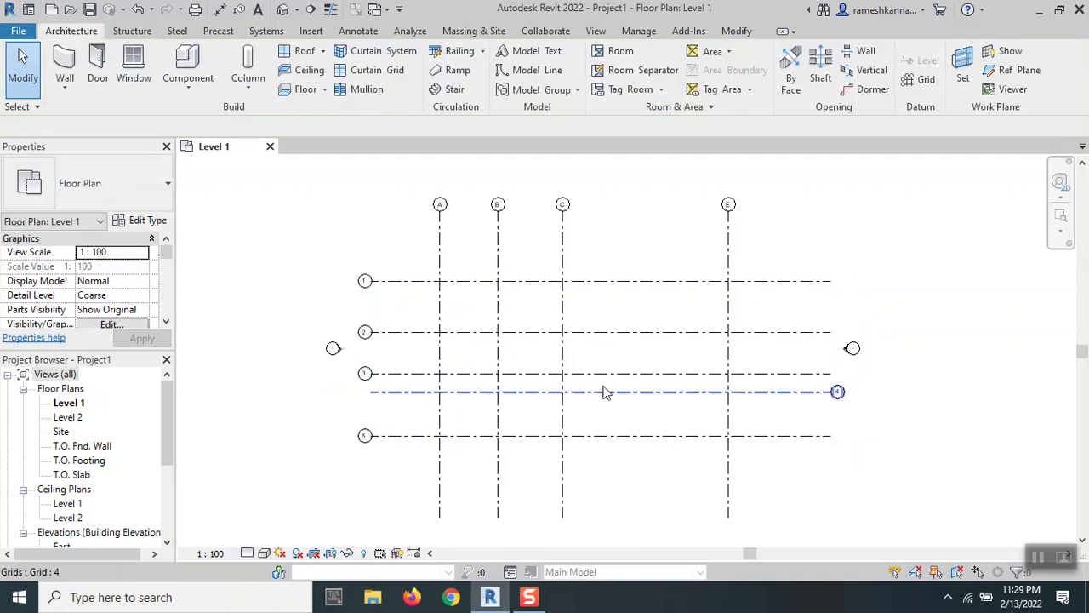
Shorten the aligned left ends of horizontal grids 1 to 5 together, bringing their heads closer to grid A.
click(471, 392)
click(373, 293)
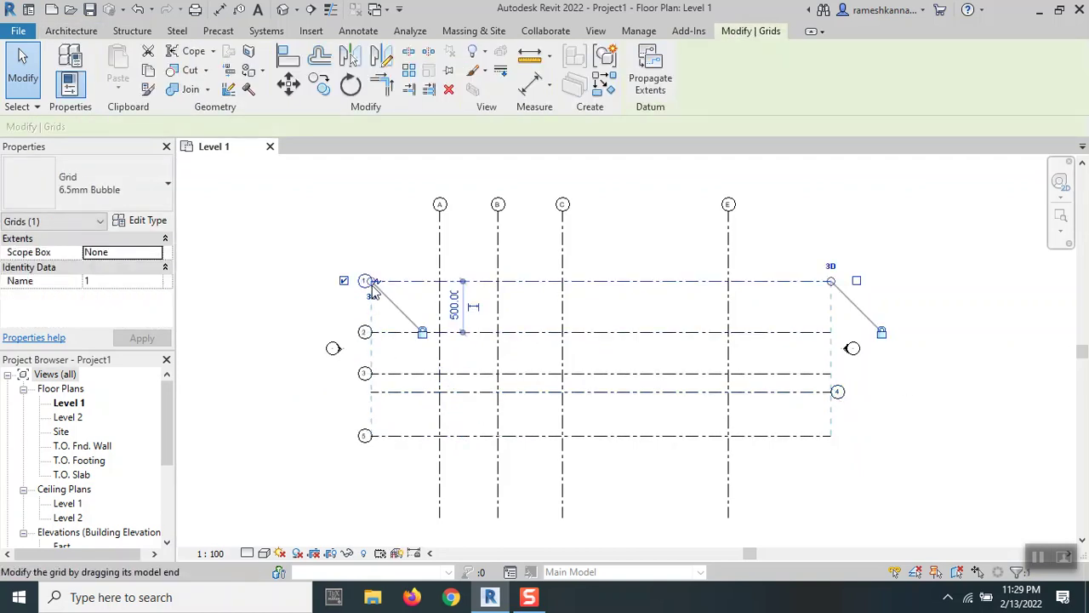
drag(374, 288, 403, 288)
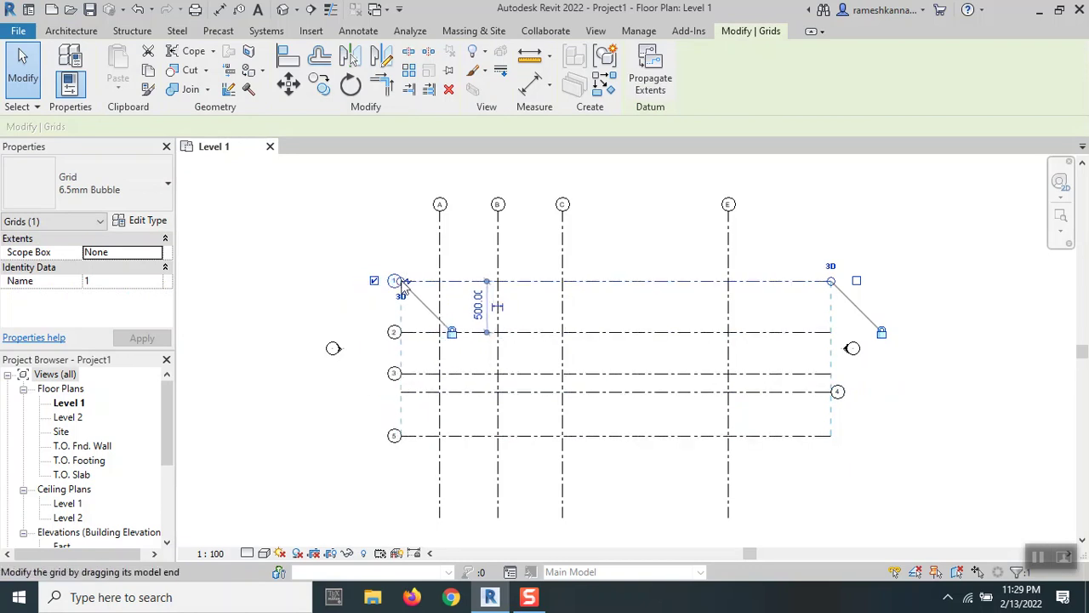
click(356, 414)
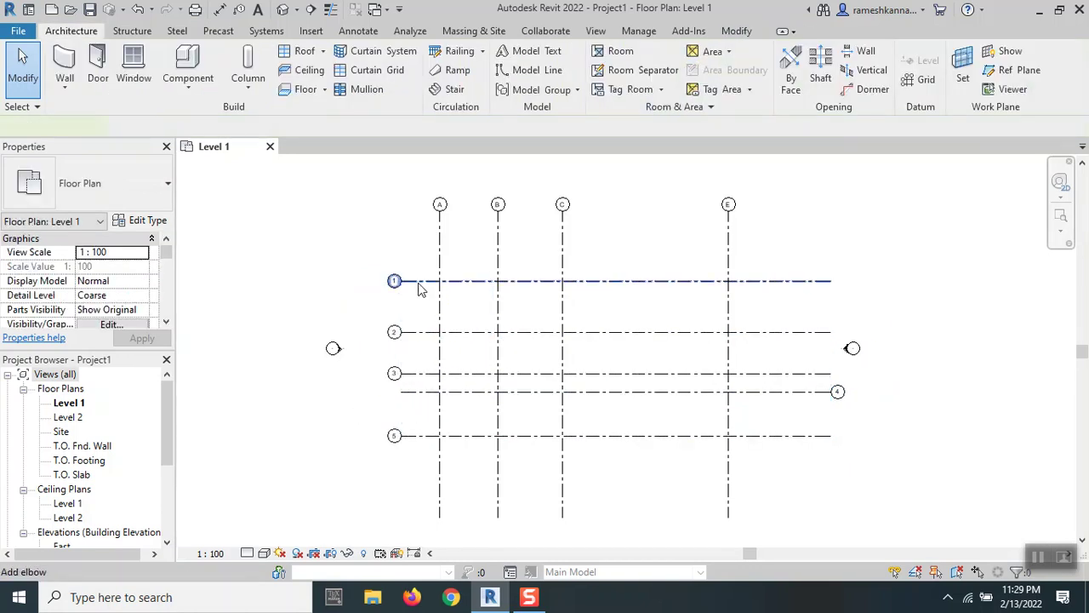
click(417, 284)
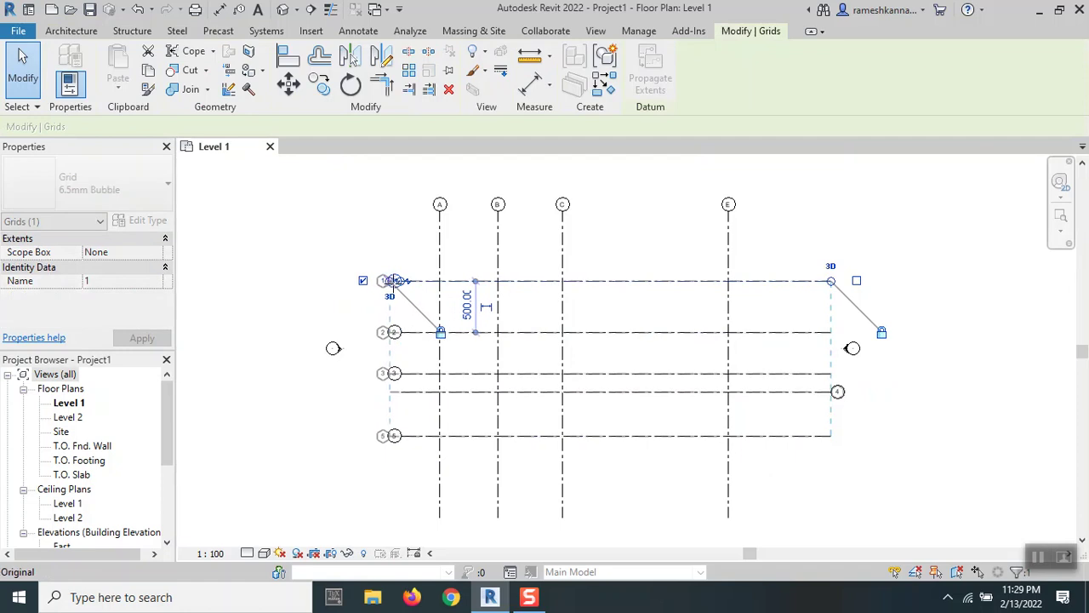
click(387, 303)
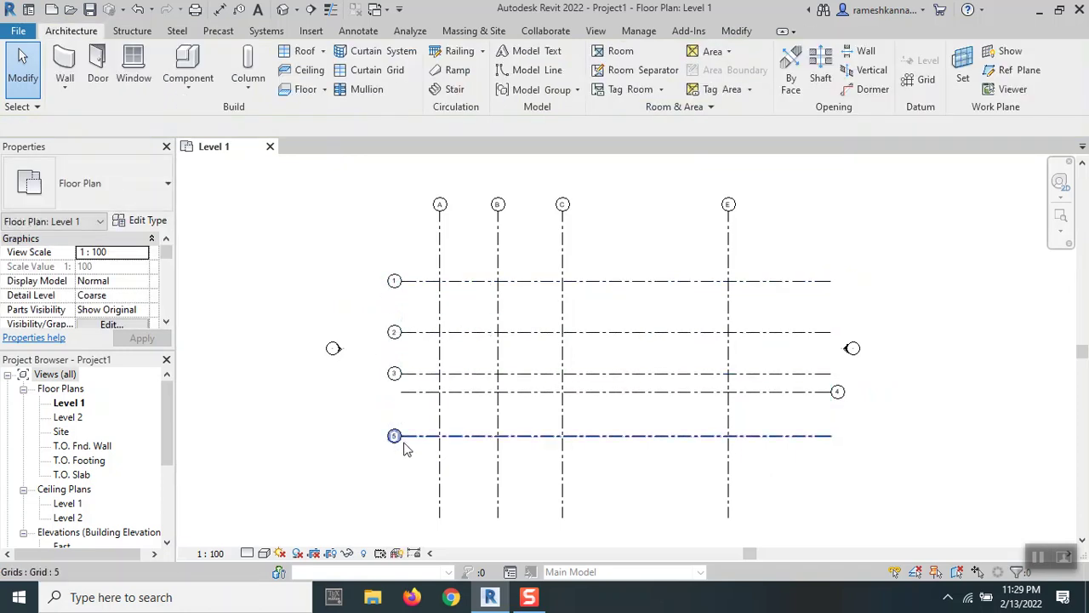
Hide the bubble at grid 4's right end and show it at the left end.
scroll(400, 388, up, 2)
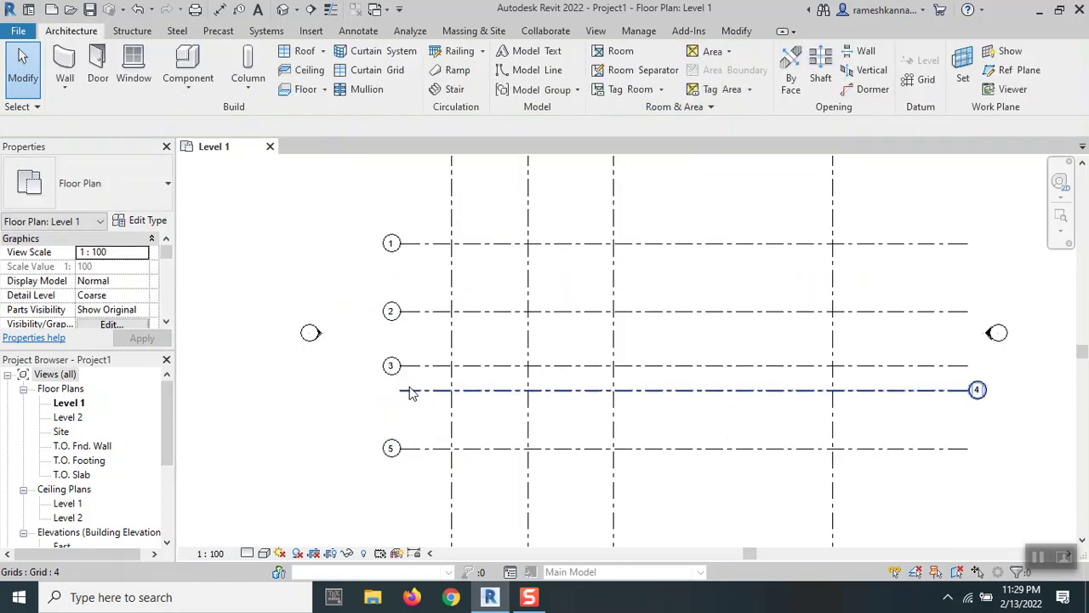
click(965, 391)
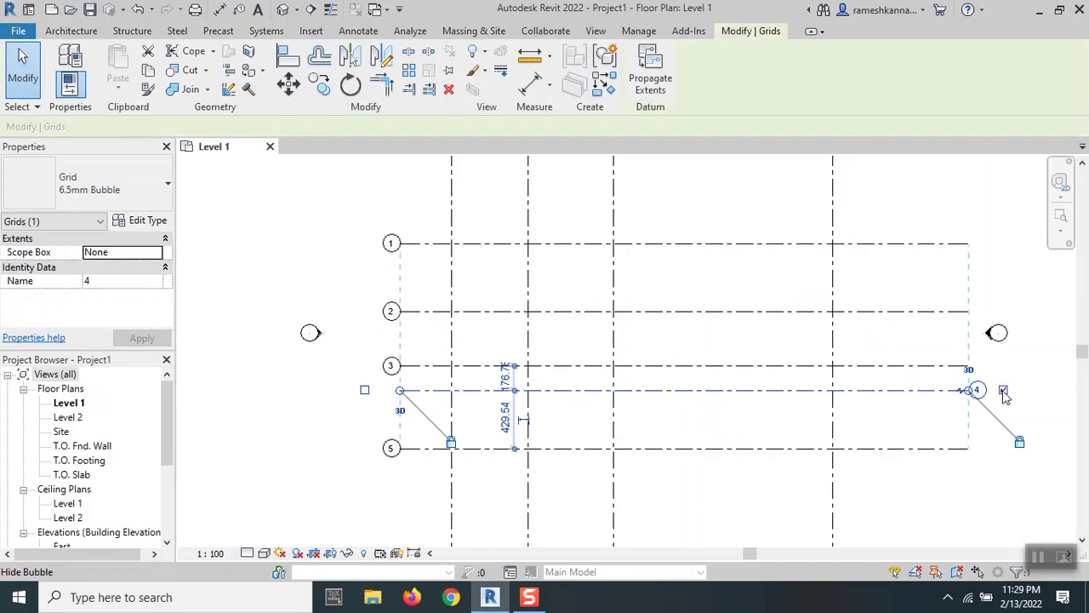
click(1002, 390)
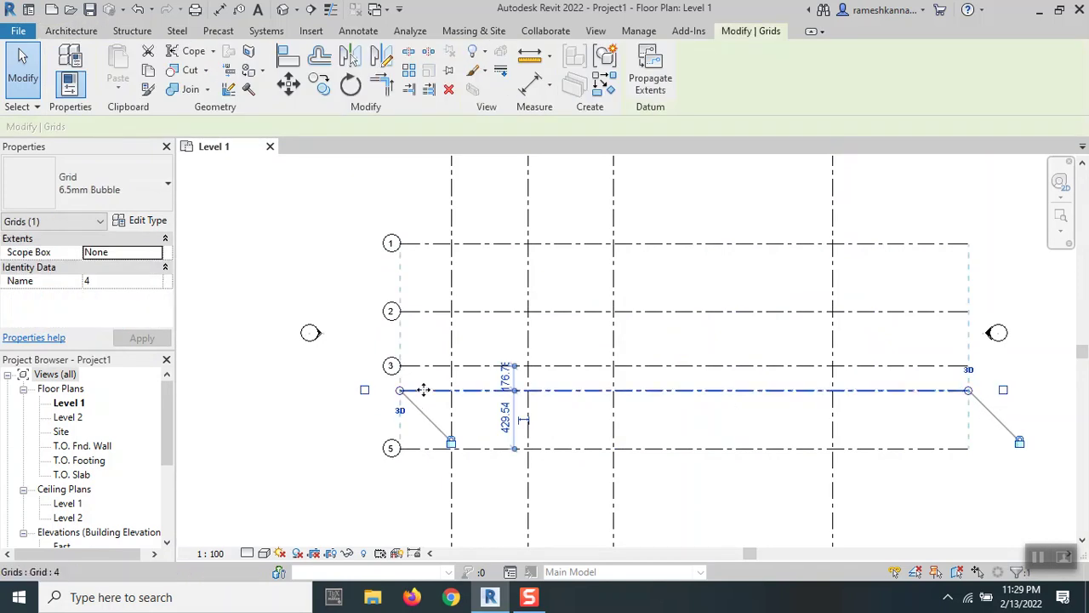
click(365, 389)
click(315, 426)
click(959, 367)
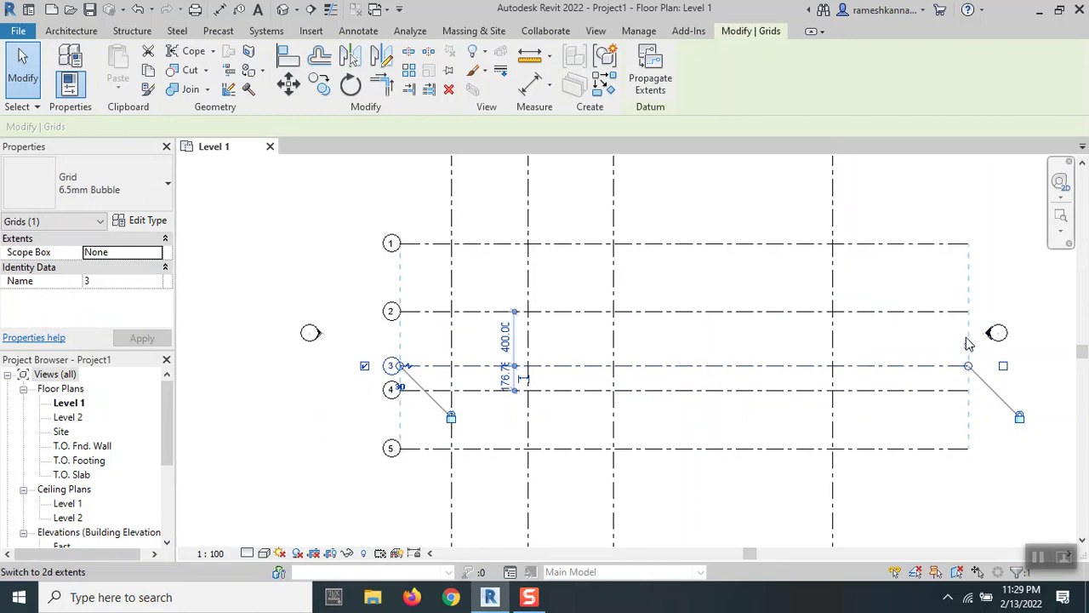
key(Escape)
Lower the aligned heads of vertical grids A, B, C and E together toward grid 1 by stretching grid C's upper end.
scroll(905, 308, down, 3)
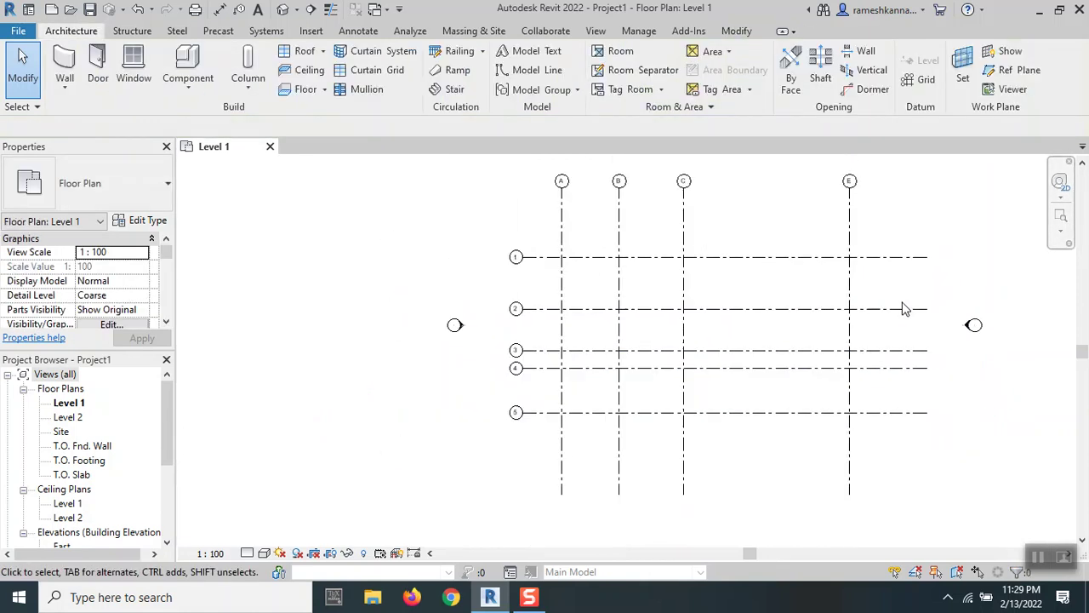
click(855, 236)
key(Escape)
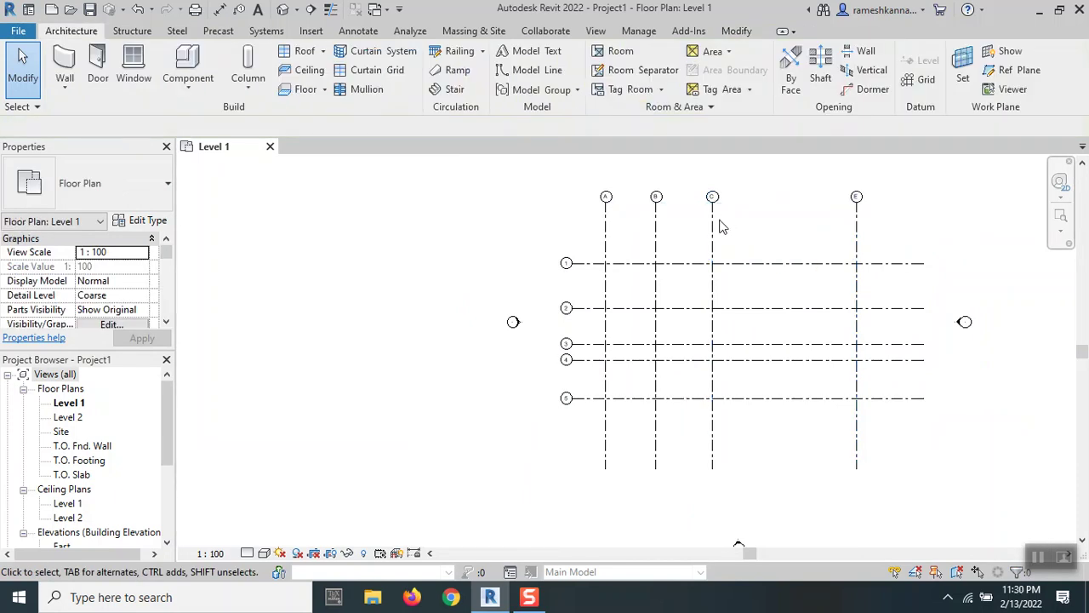
click(715, 219)
key(Escape)
click(711, 206)
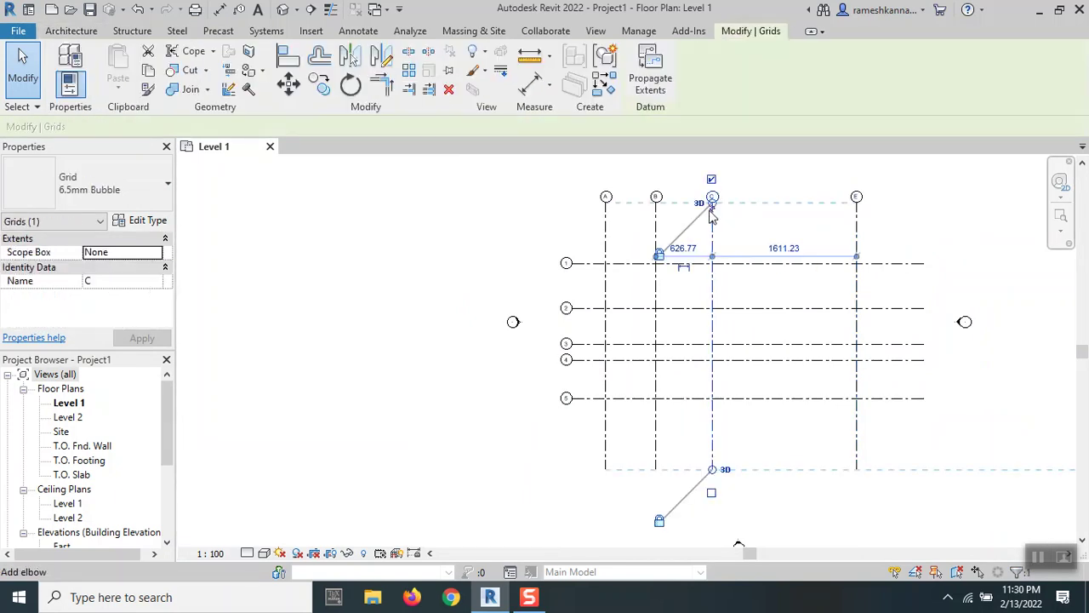
mouse_move(712, 210)
mouse_down()
mouse_move(712, 200)
mouse_move(712, 218)
mouse_up()
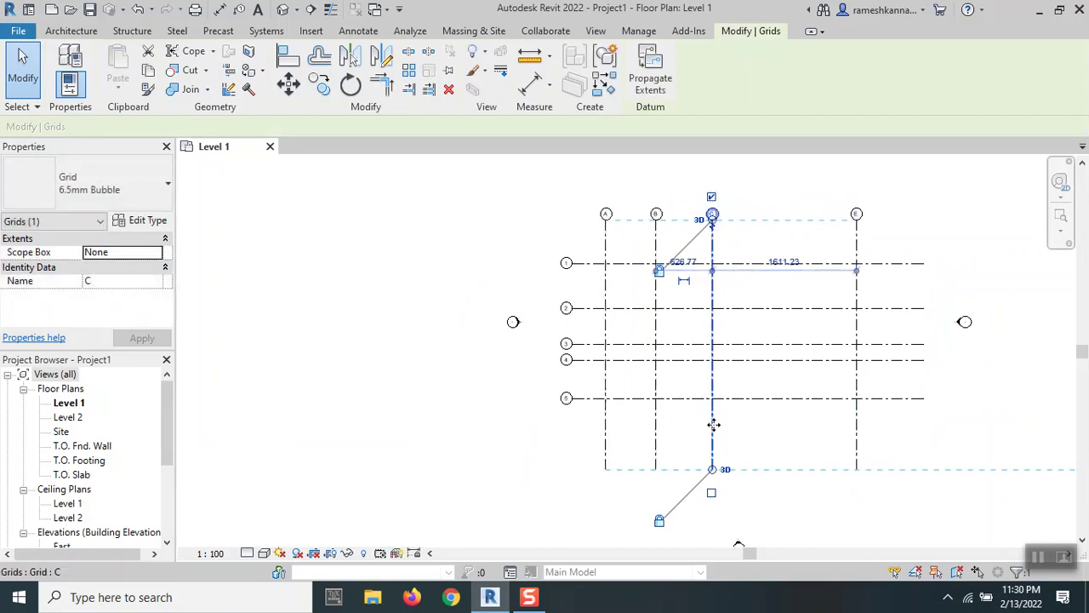
Raise the aligned lower ends of grids A, B and C closer to grid 5.
drag(714, 478, 713, 436)
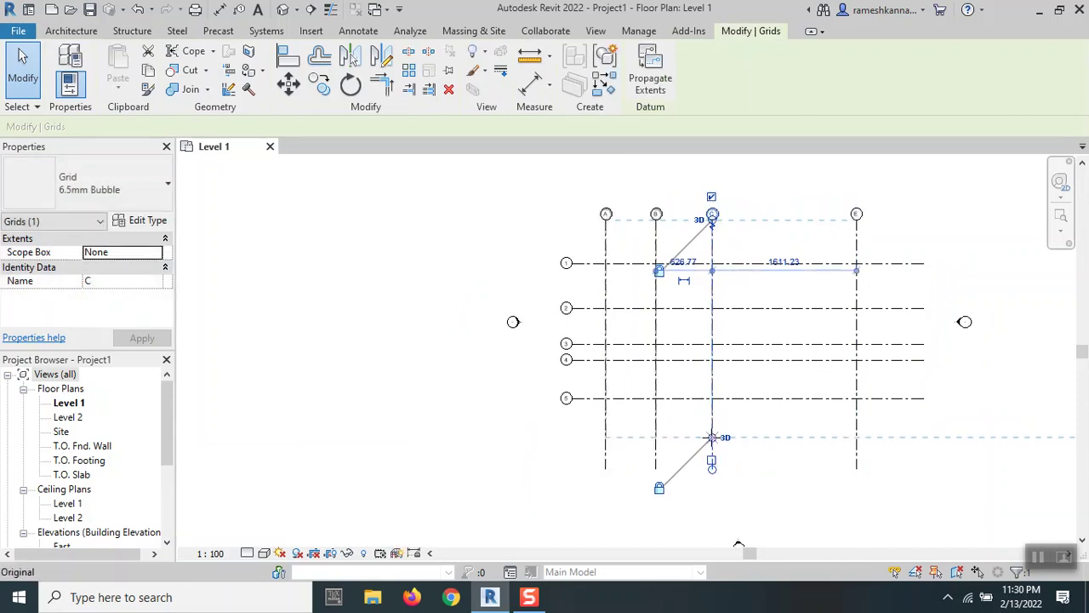
click(919, 417)
scroll(1004, 383, up, 2)
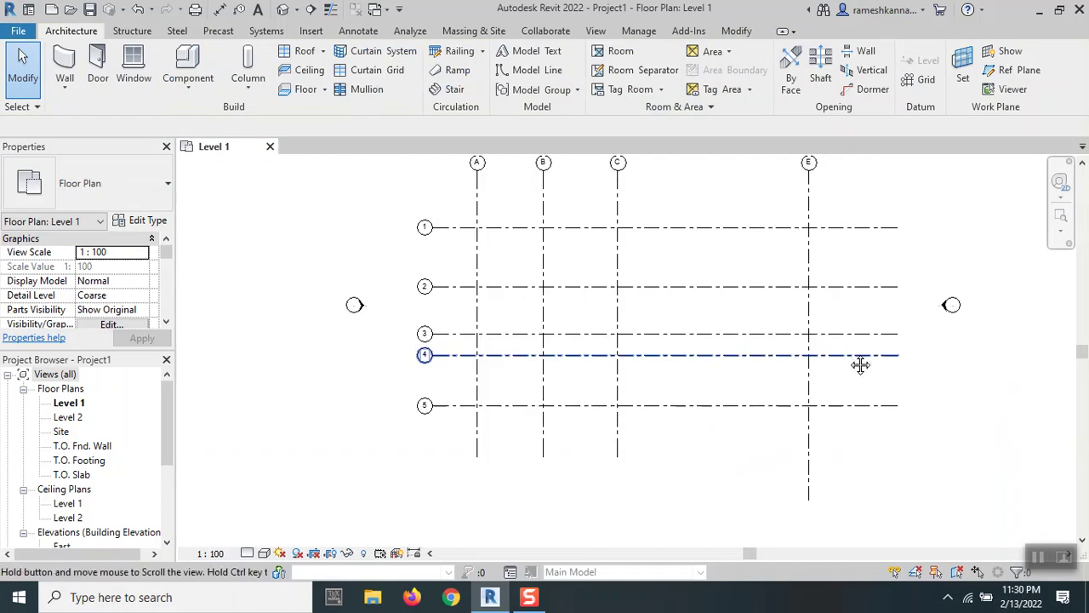
middle_drag(859, 362, 738, 398)
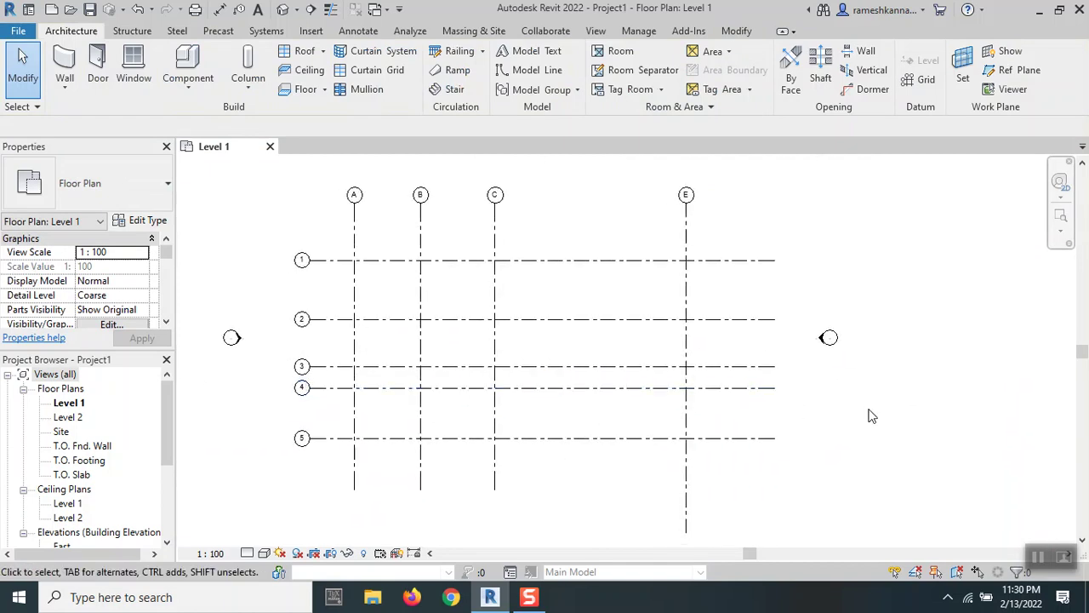
Select grids A and B together and activate their temporary dimensions.
drag(777, 479, 521, 327)
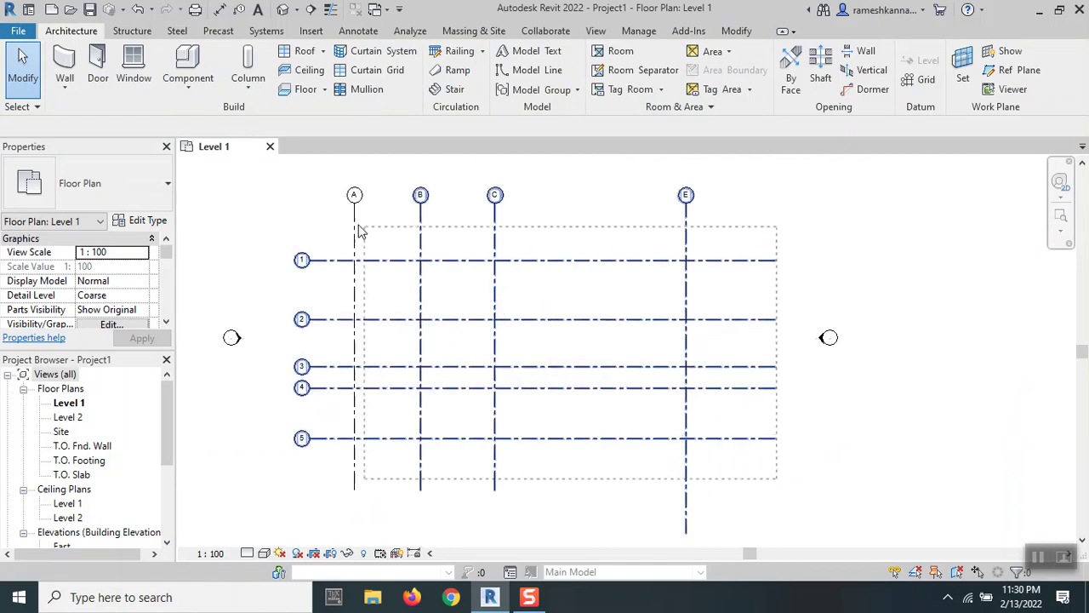
drag(359, 231, 328, 181)
click(631, 226)
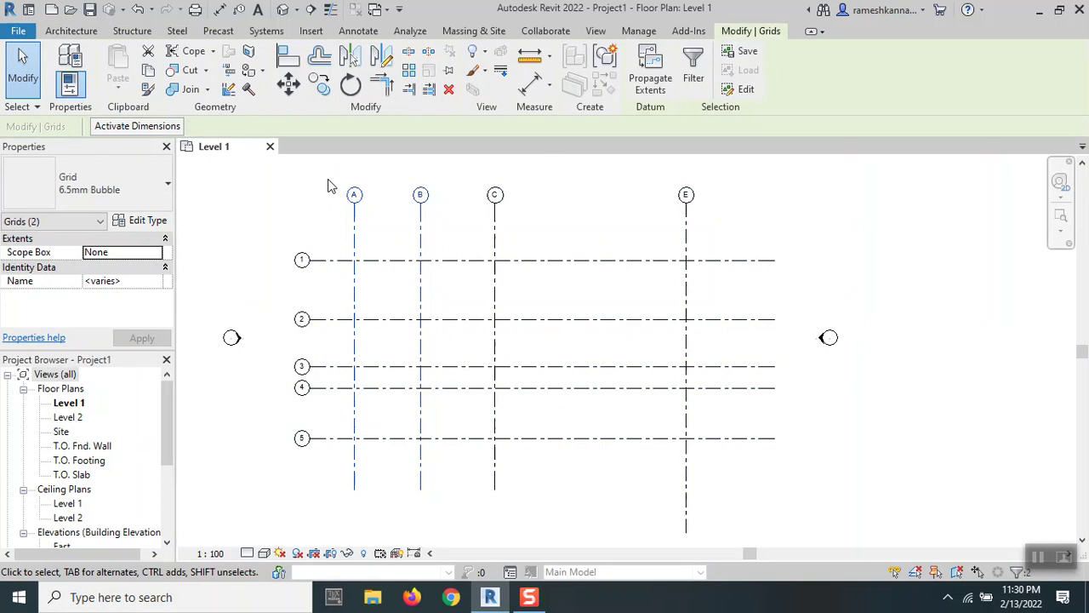
click(170, 132)
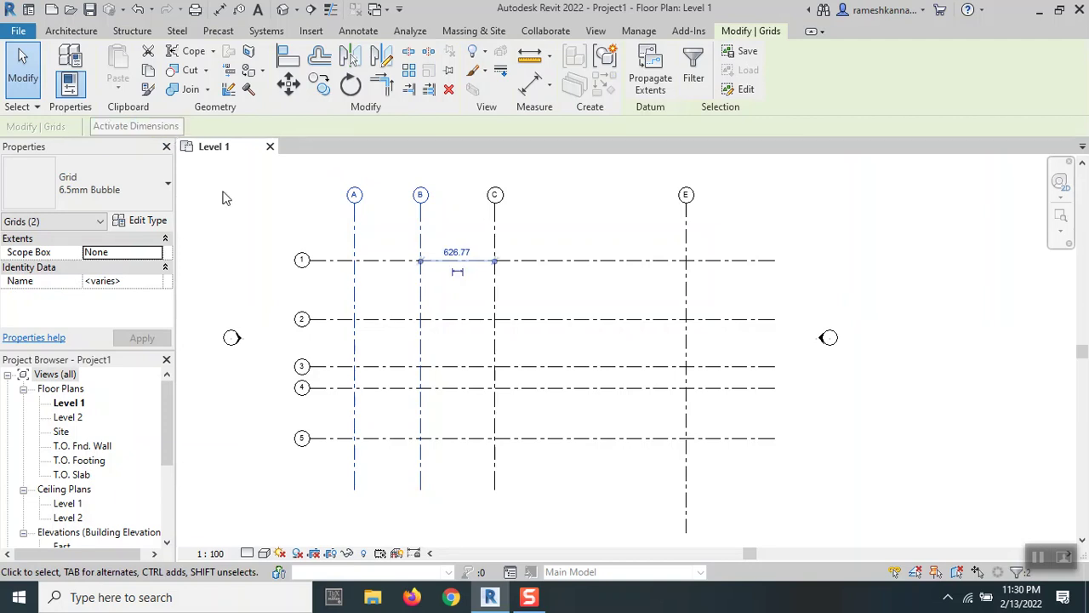
click(226, 199)
Examine the temporary spacing dimensions of grids C, B, 2, 3 and 5 one after another.
click(497, 218)
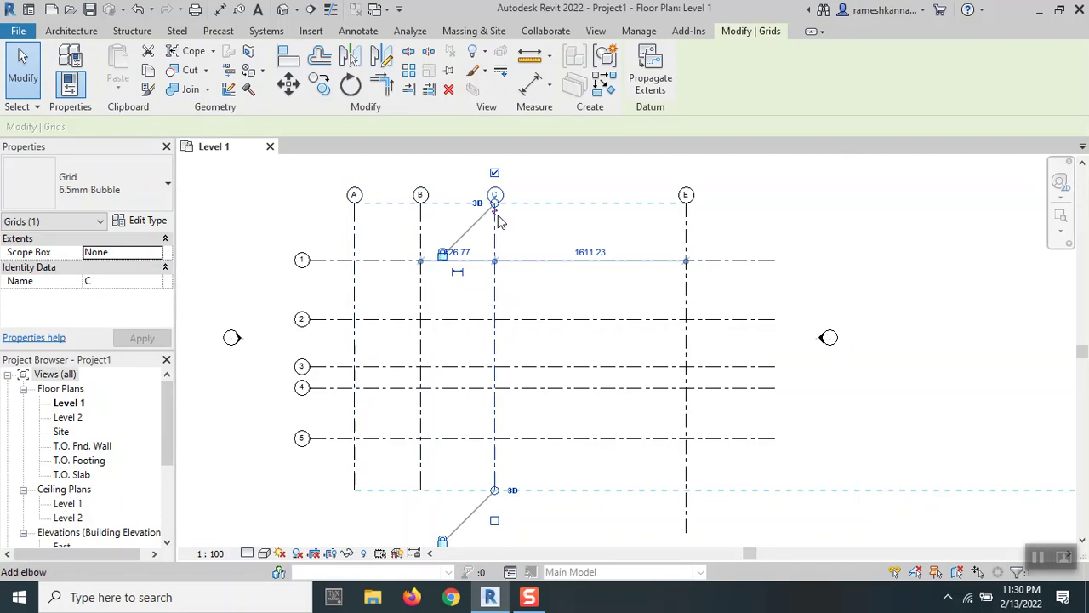
click(421, 223)
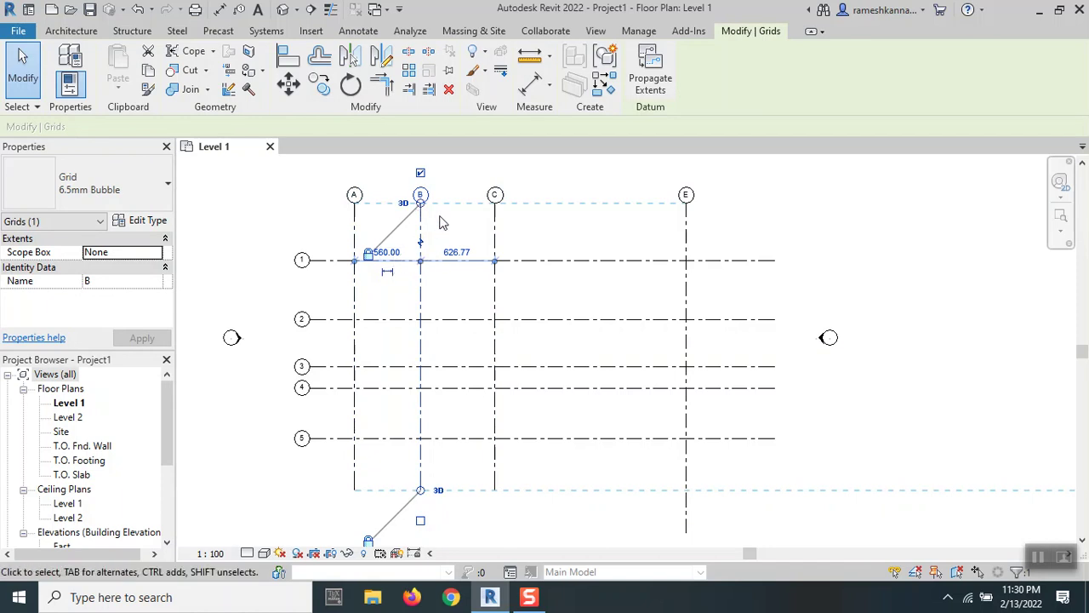
click(380, 321)
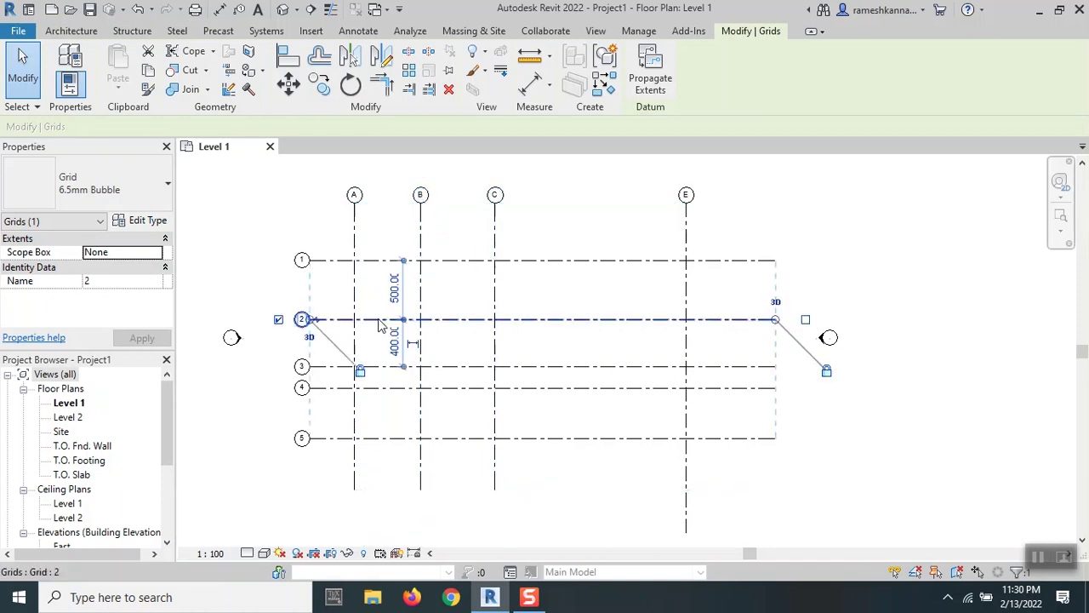
click(381, 372)
click(383, 437)
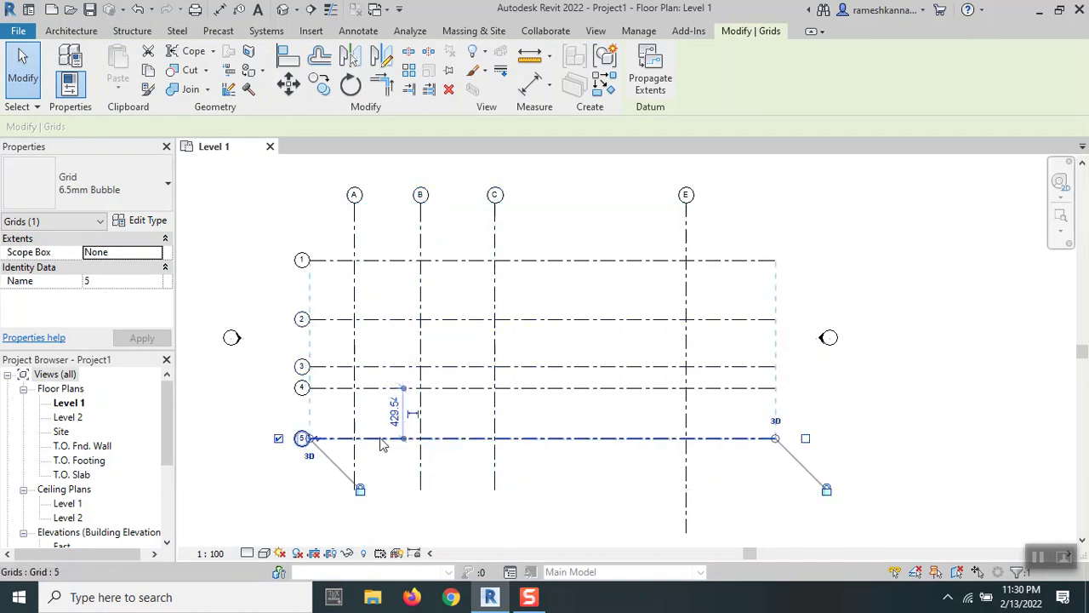
click(476, 232)
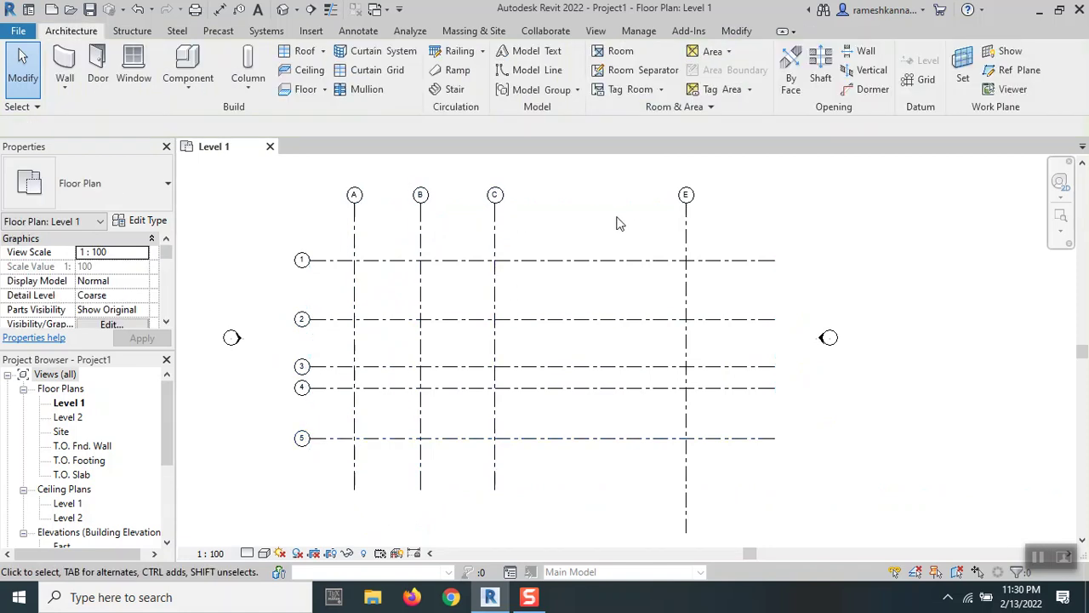
Make the temporary dimension between grids A and B permanent.
click(356, 231)
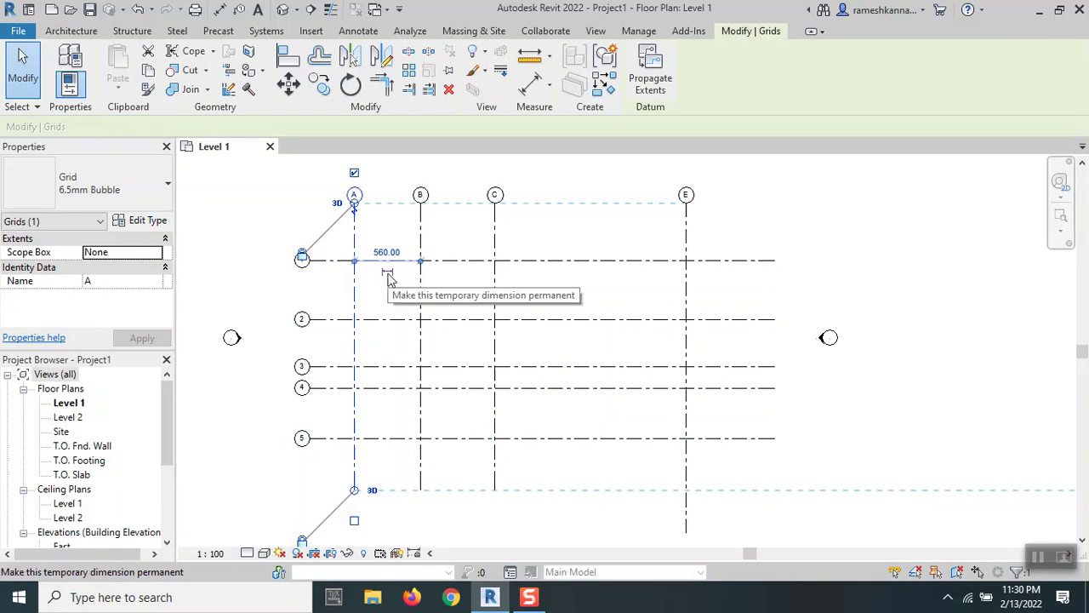
click(387, 276)
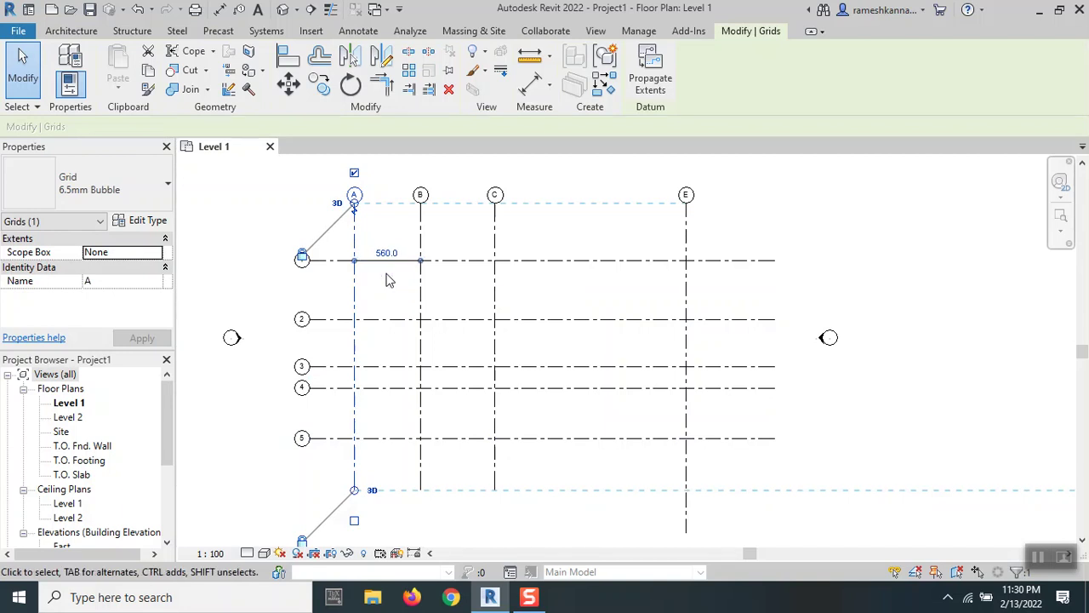
click(223, 302)
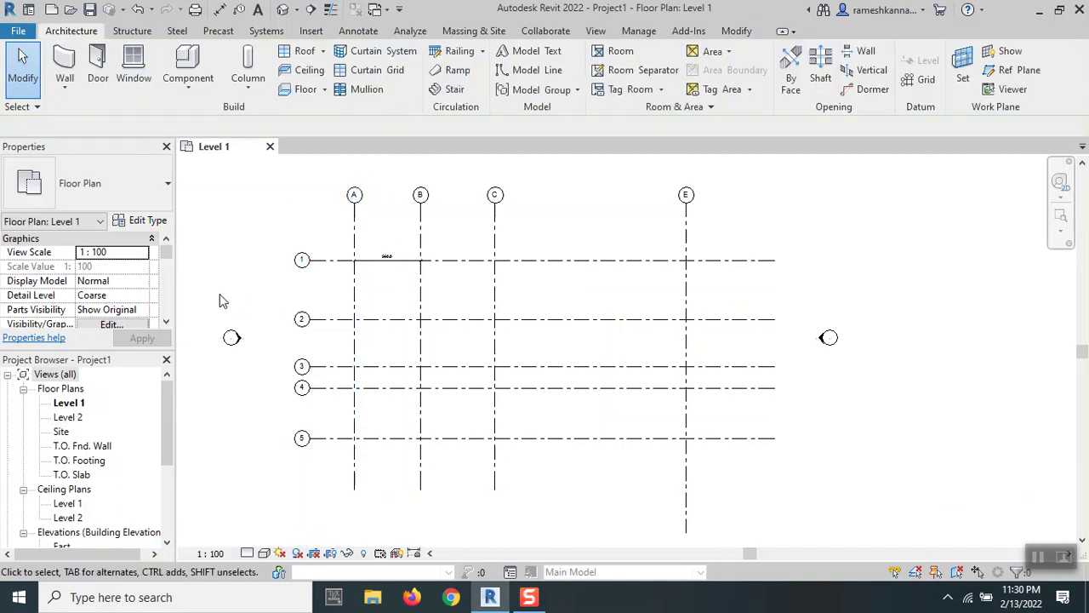
Move the dimension between grids A and B off grid line 1, into the space between it and the grid bubbles.
click(393, 264)
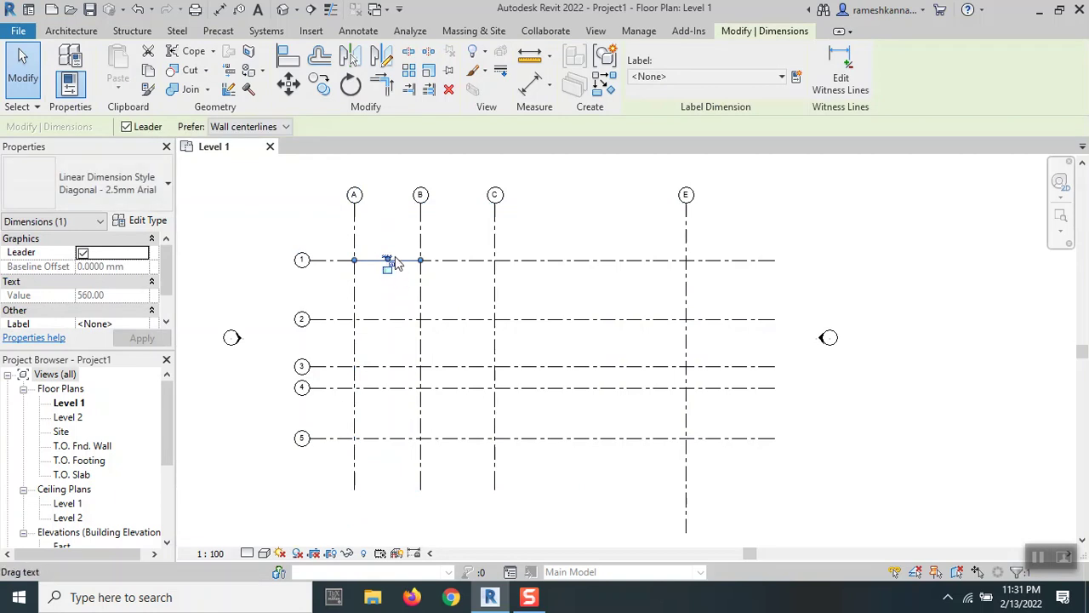
scroll(389, 262, up, 1)
scroll(393, 246, up, 4)
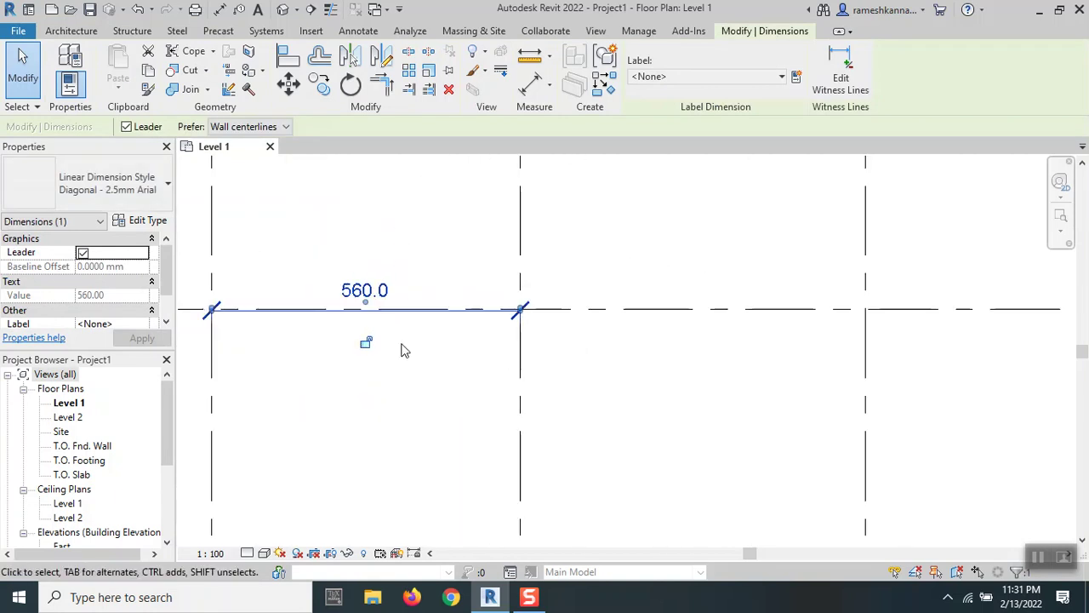
click(383, 328)
click(383, 310)
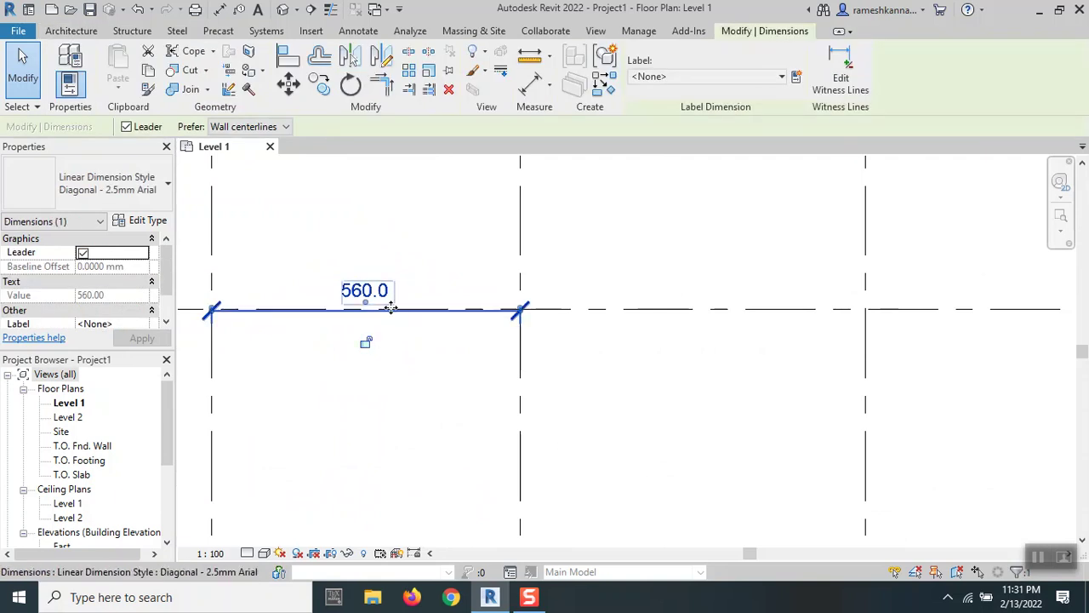
drag(265, 284, 271, 245)
click(277, 275)
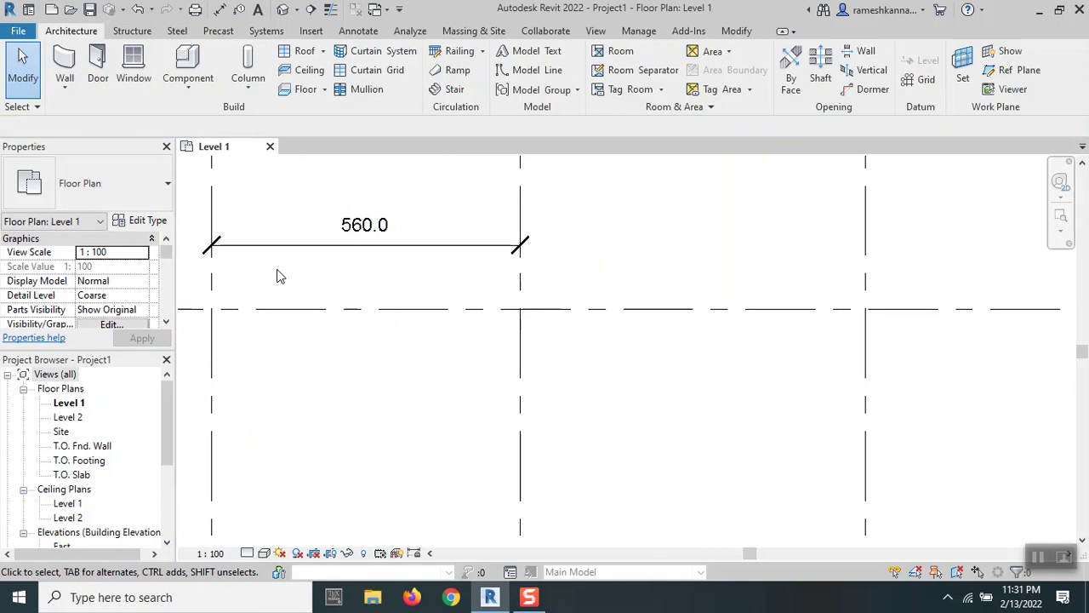
middle_drag(337, 289, 370, 319)
scroll(370, 315, down, 3)
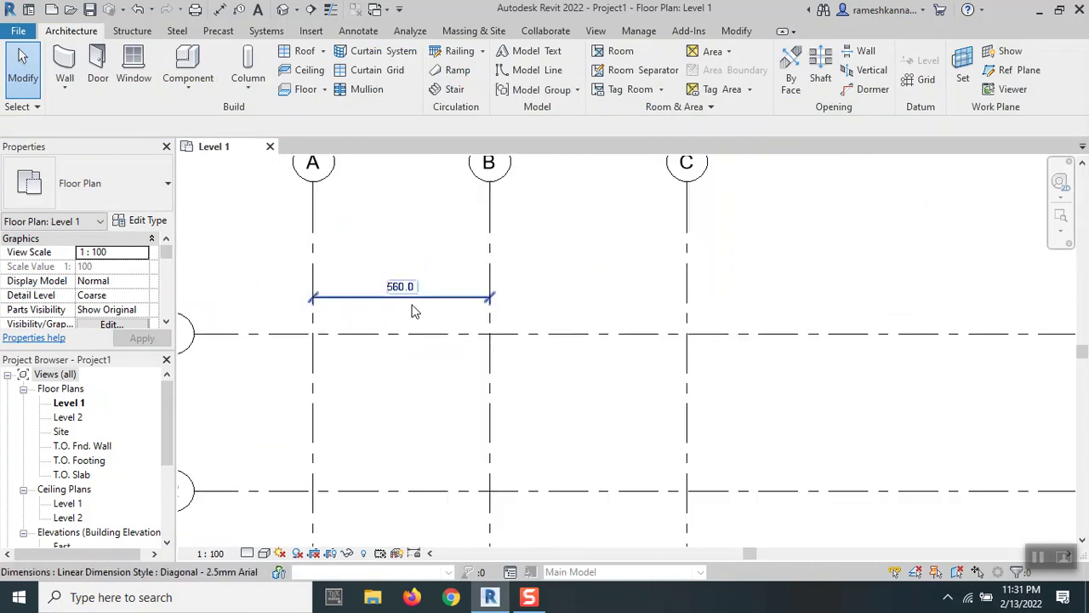
scroll(417, 313, down, 2)
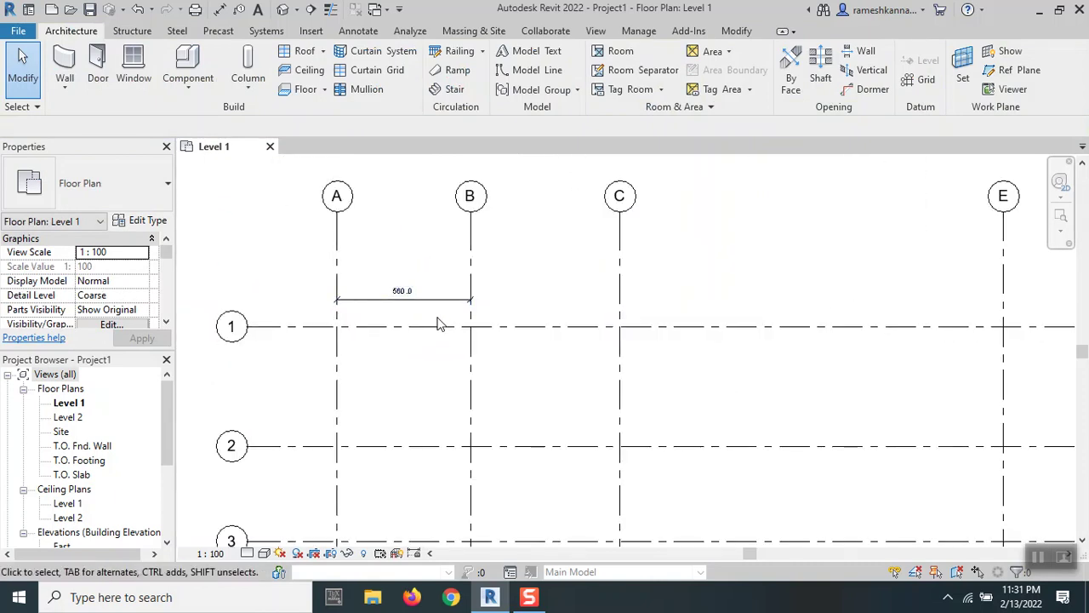
Place an aligned dimension between grids B and C, in line with the existing dimension between A and B.
scroll(552, 275, down, 3)
middle_drag(564, 281, 470, 249)
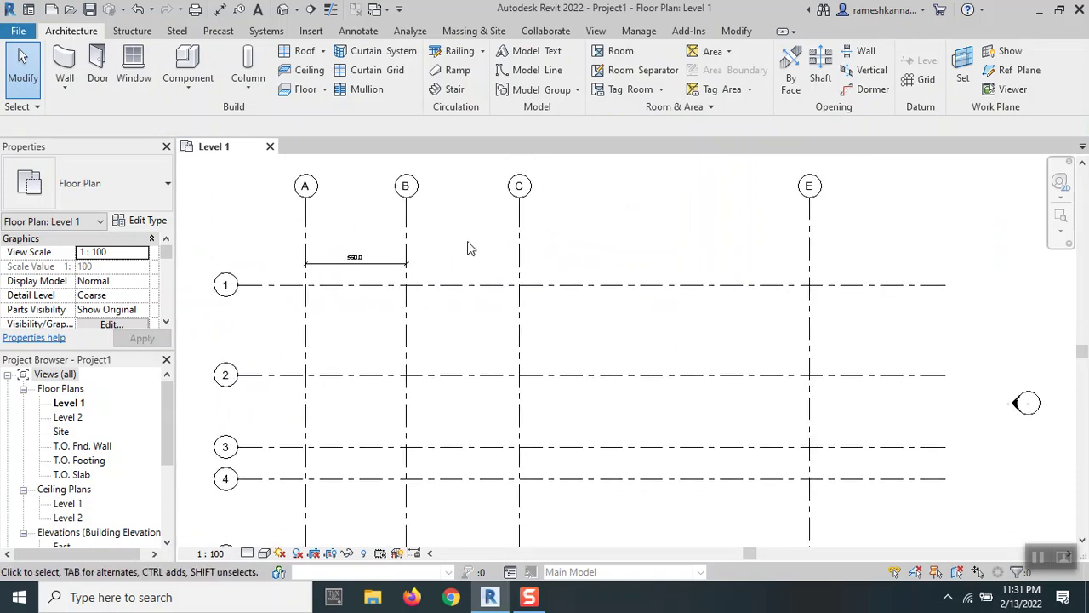
click(220, 11)
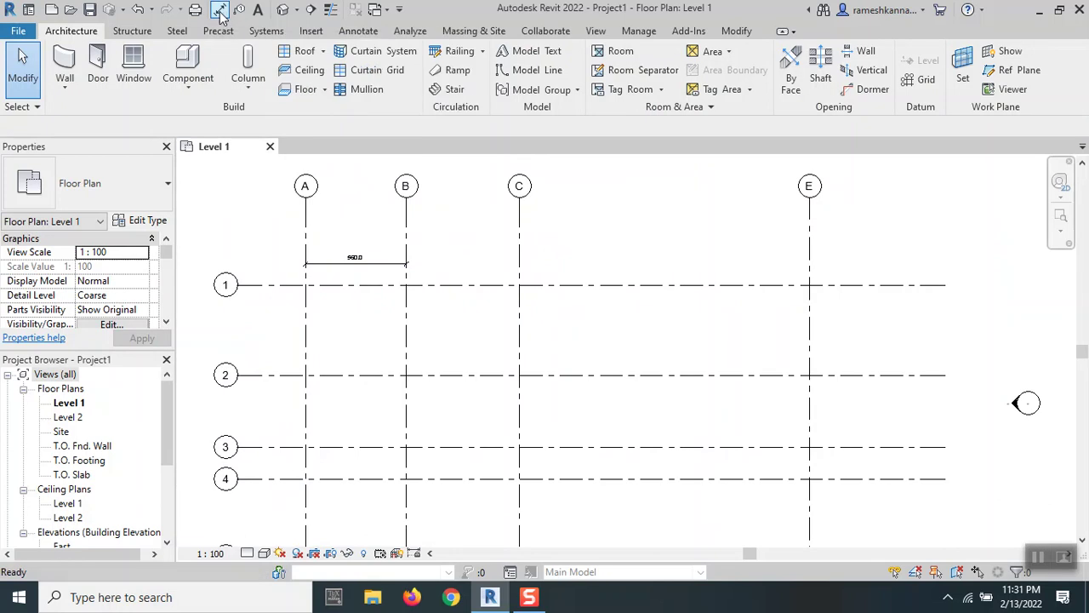
click(406, 236)
click(521, 238)
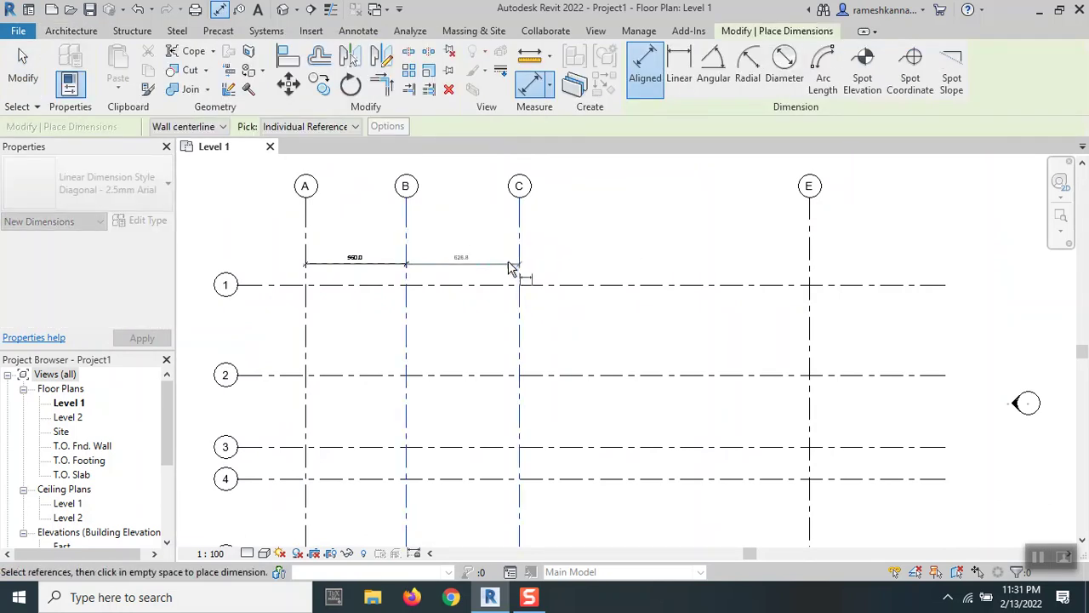
click(511, 268)
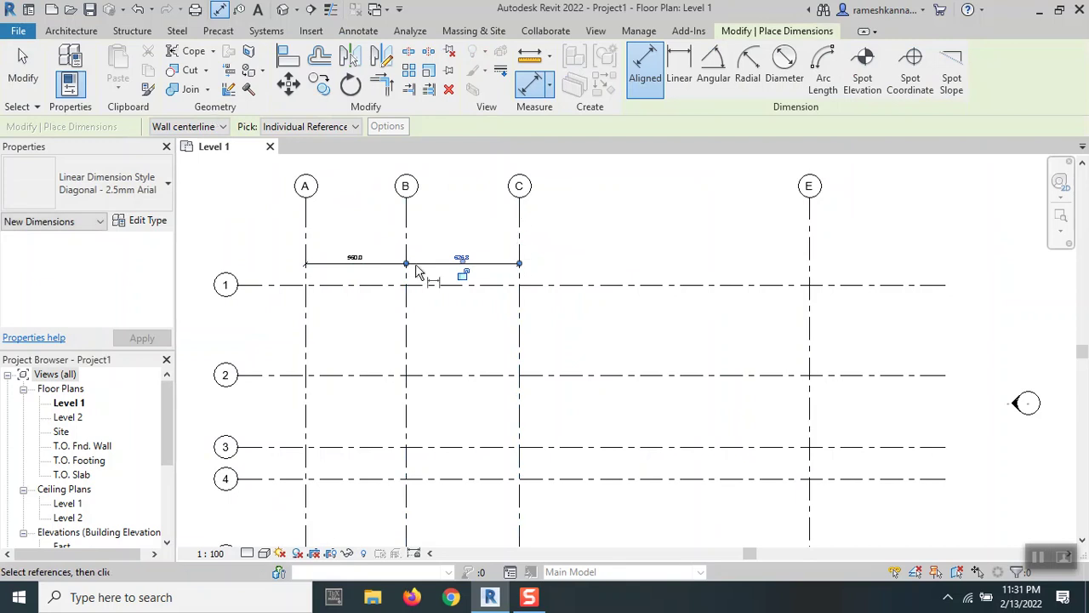
key(Escape)
key(Escape)
scroll(554, 187, down, 1)
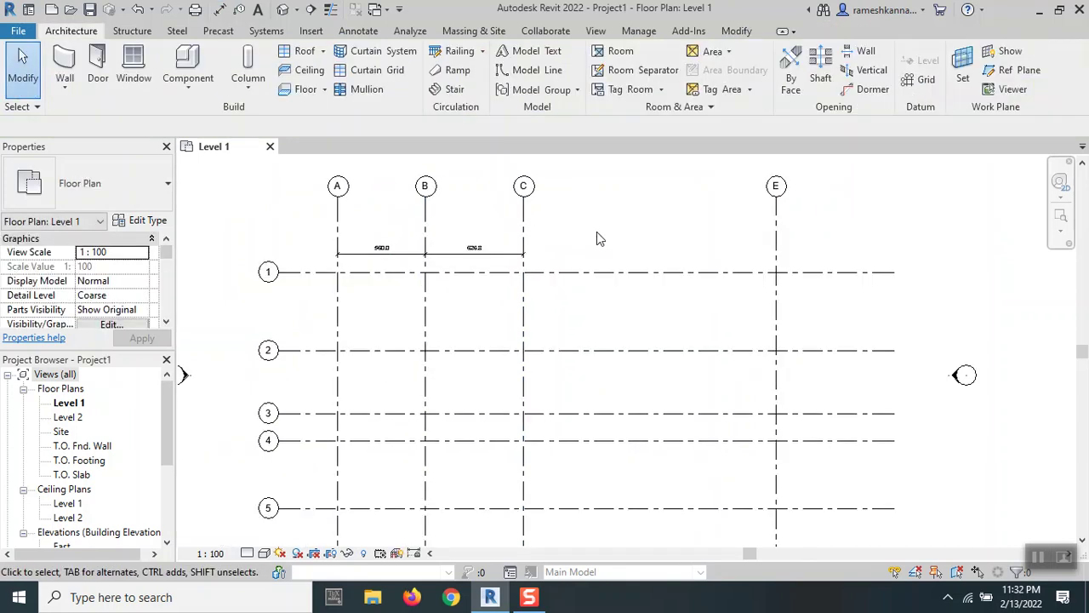